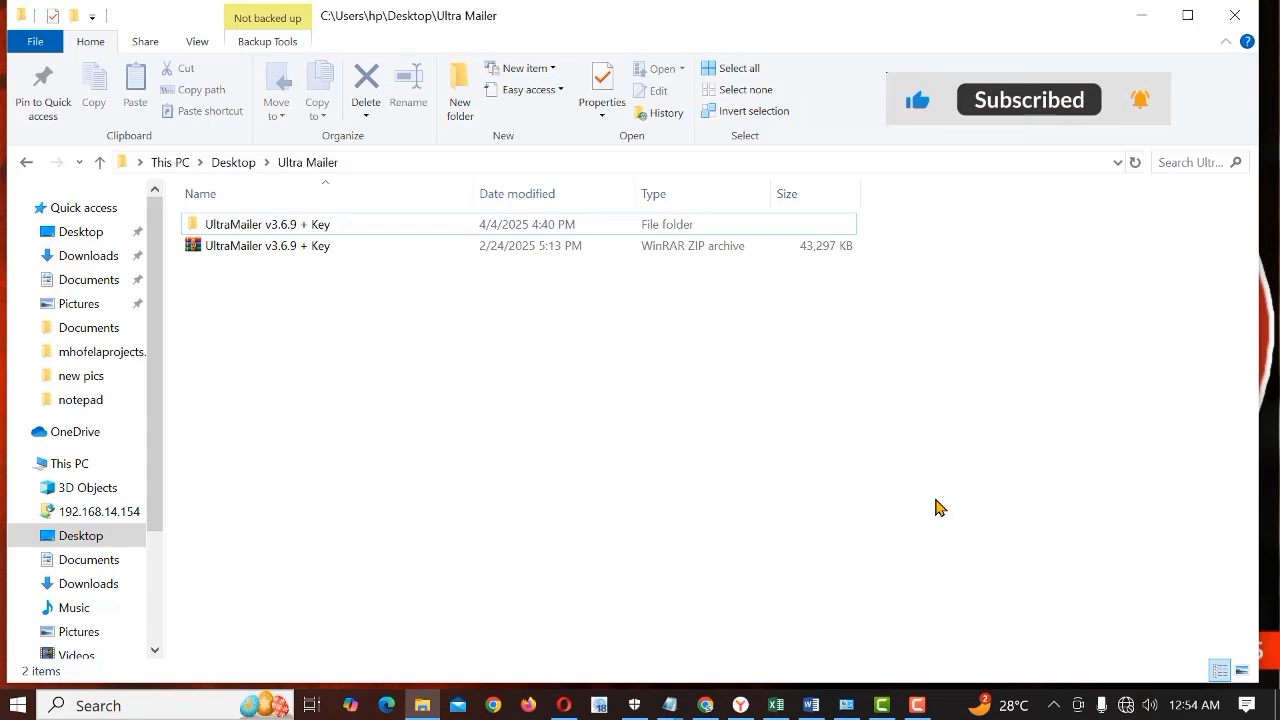
# Open the UltraMailer v3.6.9 + Key folder and launch the UltraMailer_setup_v3.6.9_en installer.
pyautogui.doubleClick(220, 226)
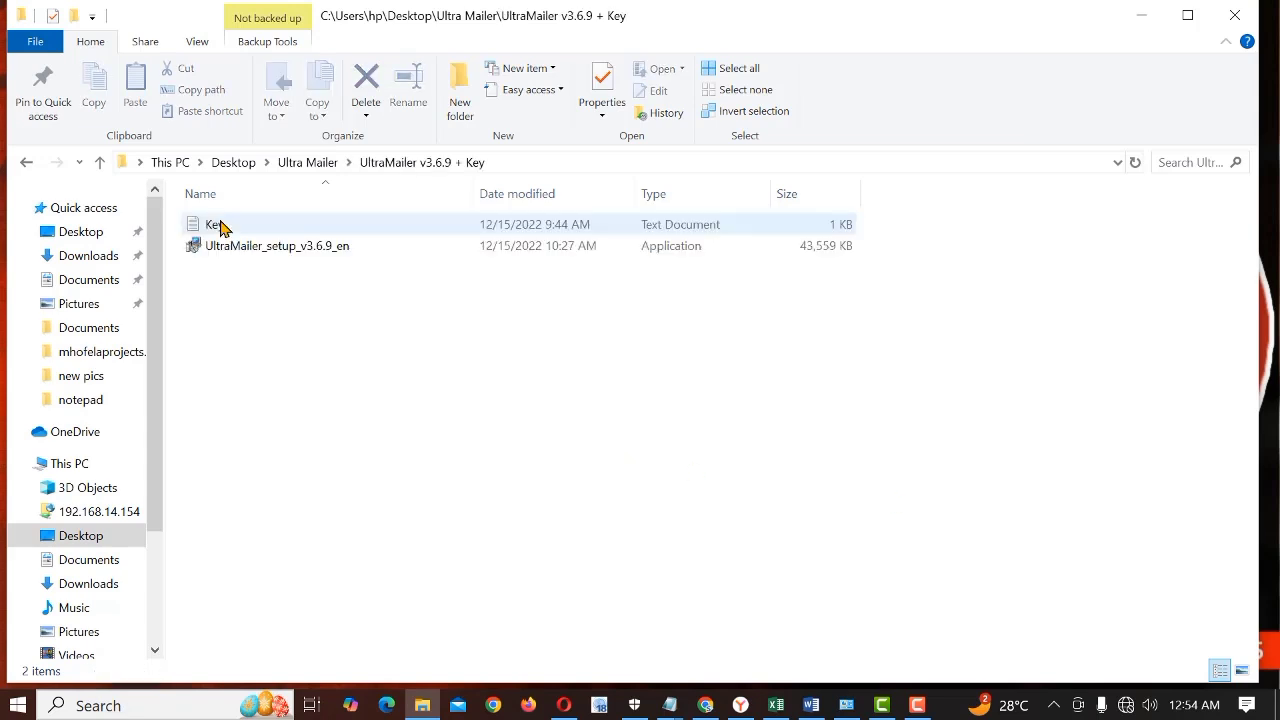
pyautogui.click(246, 252)
pyautogui.click(212, 232)
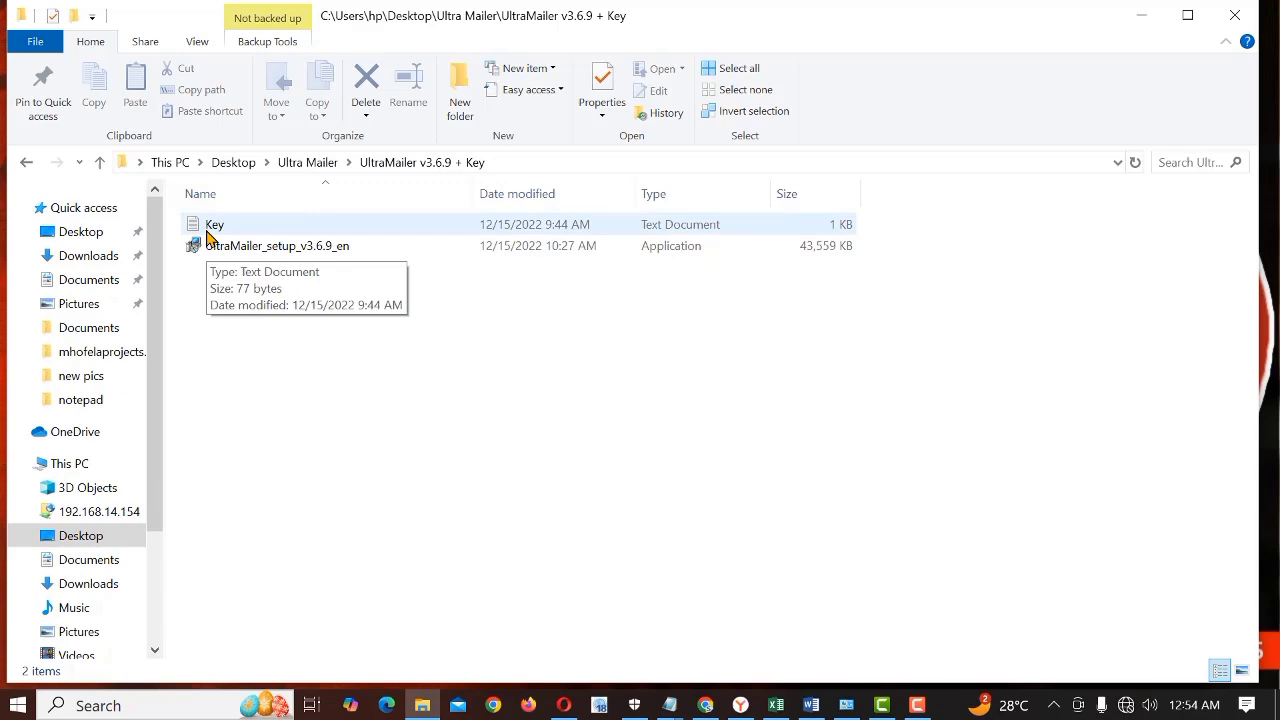
pyautogui.doubleClick(218, 246)
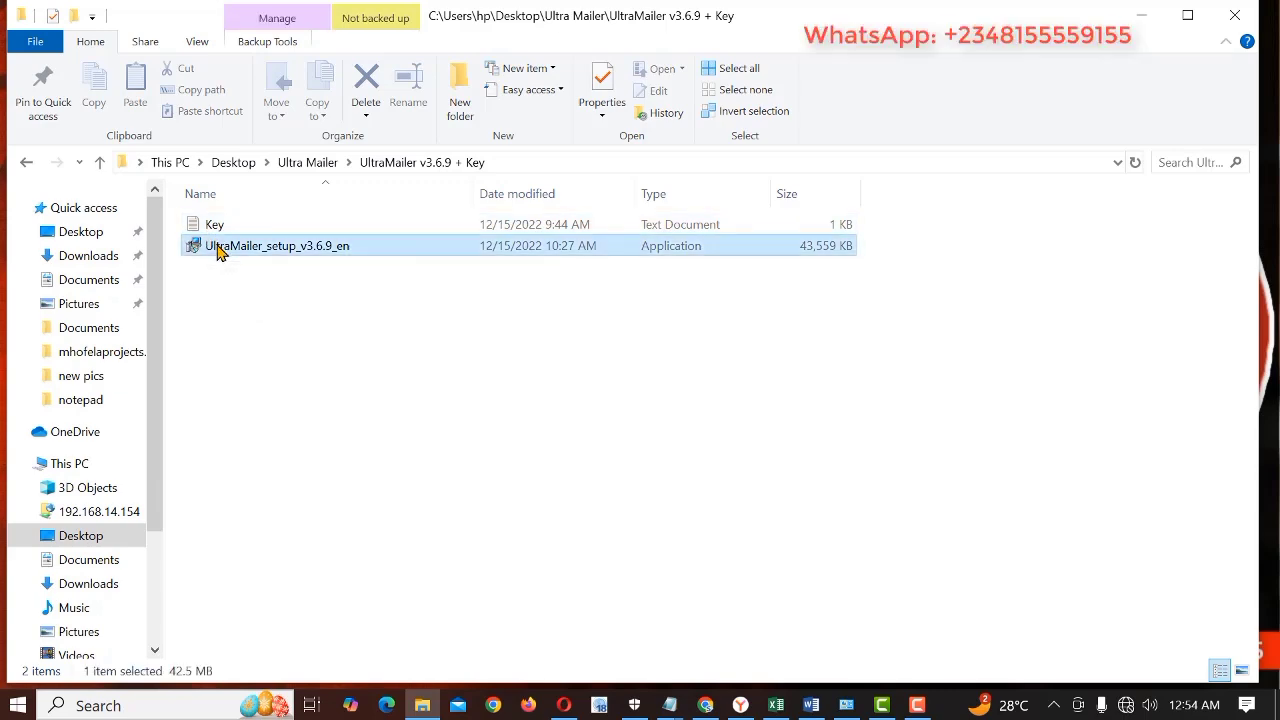
pyautogui.click(704, 386)
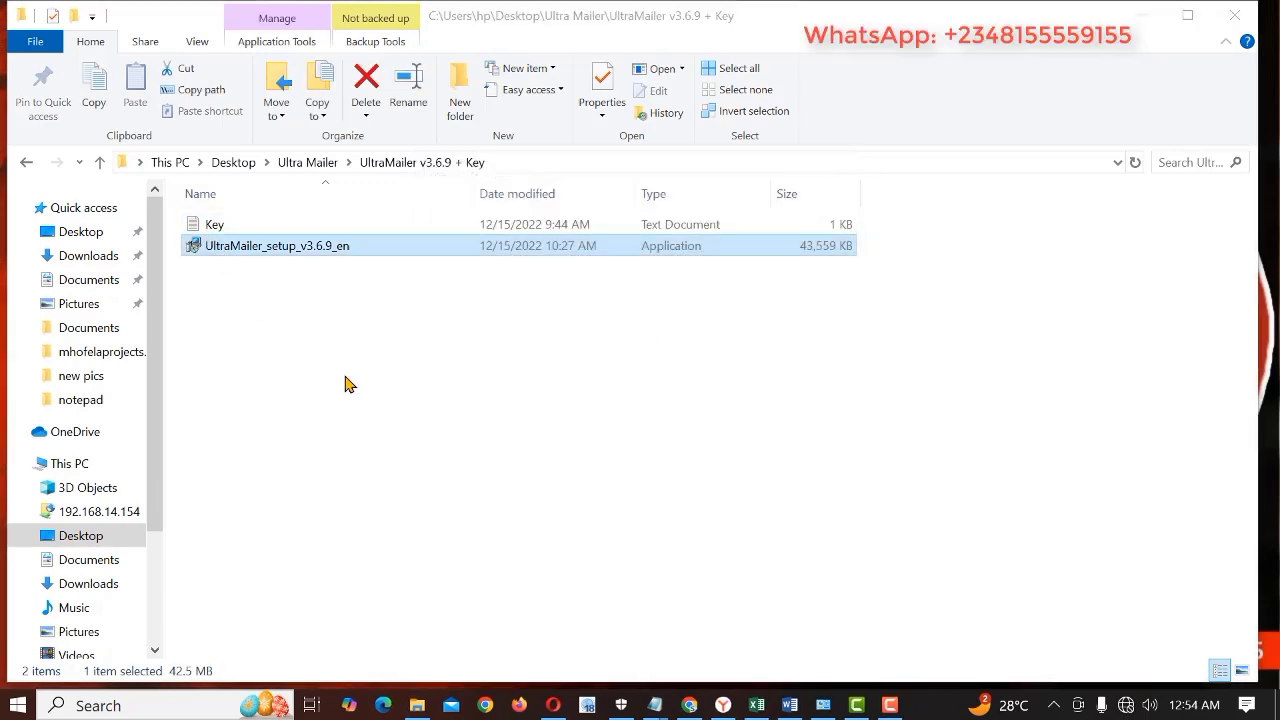
# Install UltraMailer with a desktop shortcut, without closing running applications, and choose to restart the computer later.
pyautogui.click(773, 512)
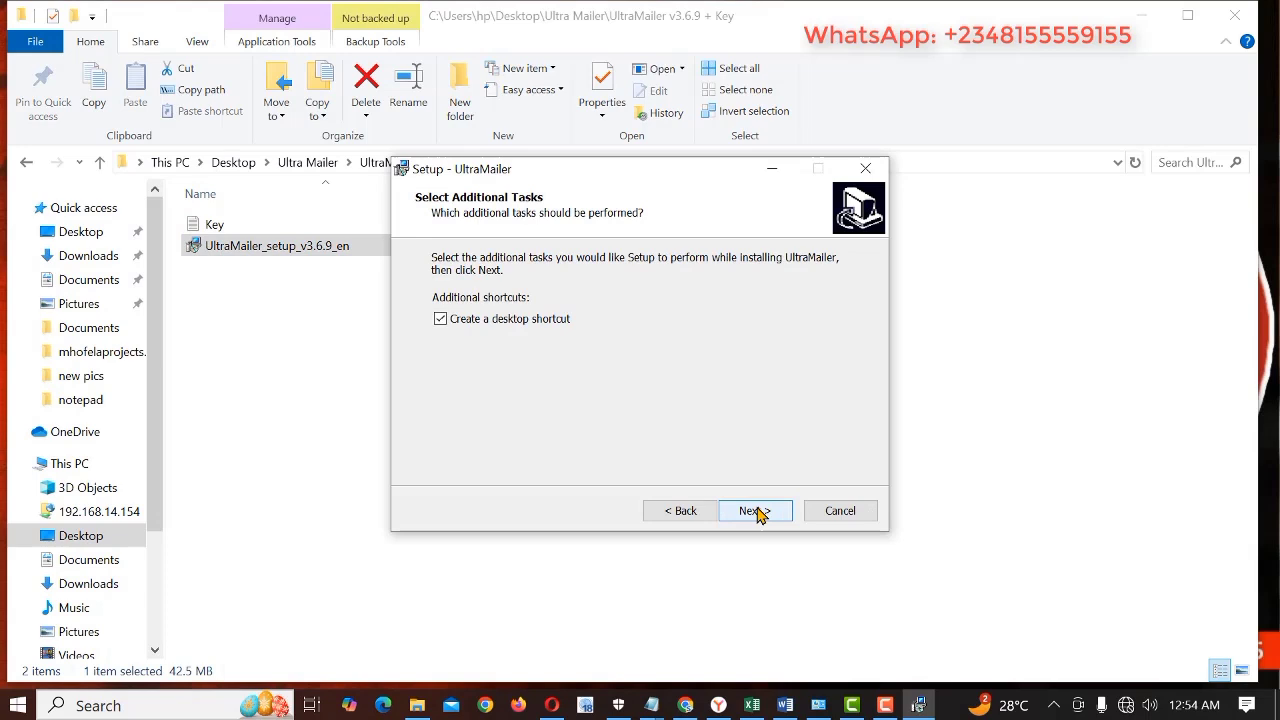
pyautogui.click(756, 511)
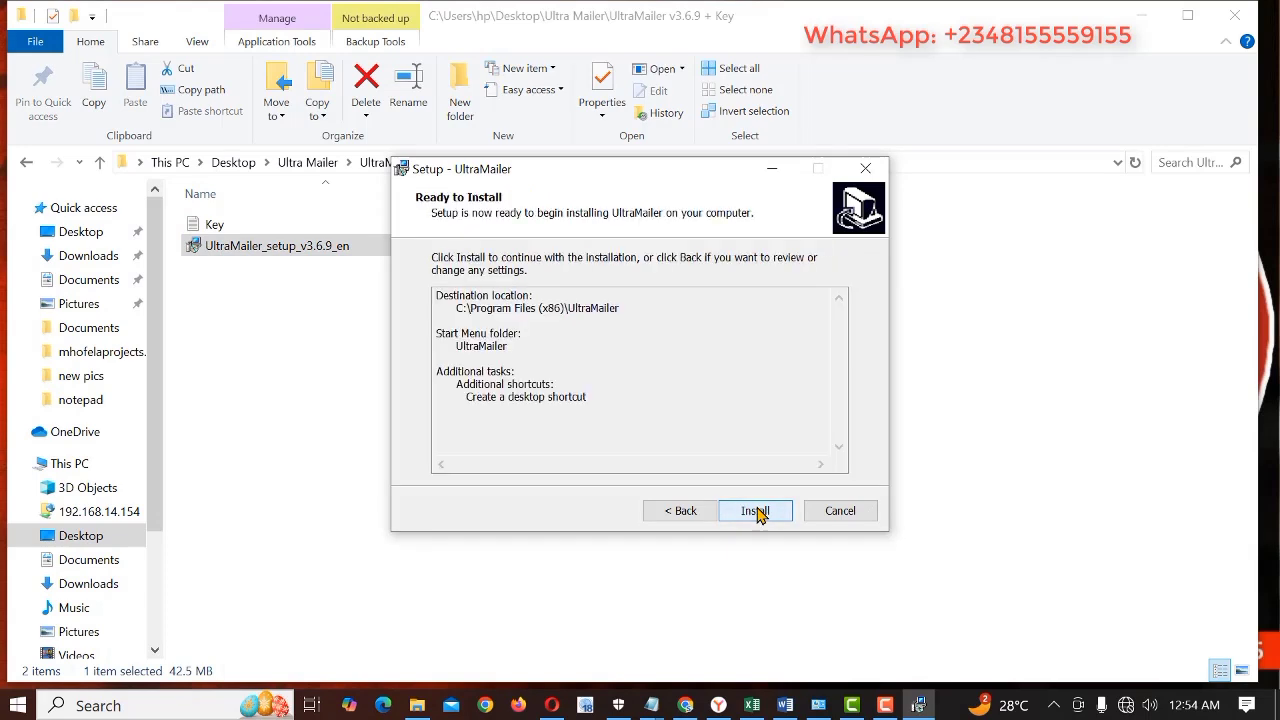
pyautogui.click(756, 512)
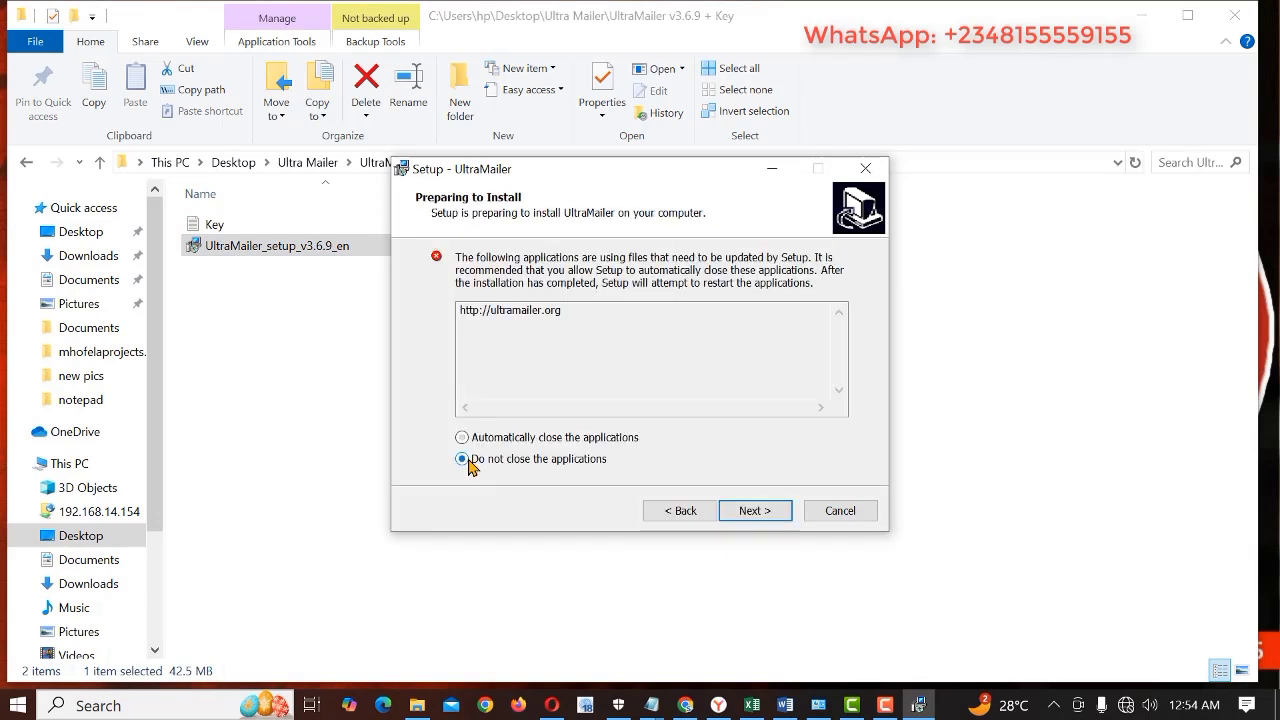
pyautogui.click(755, 512)
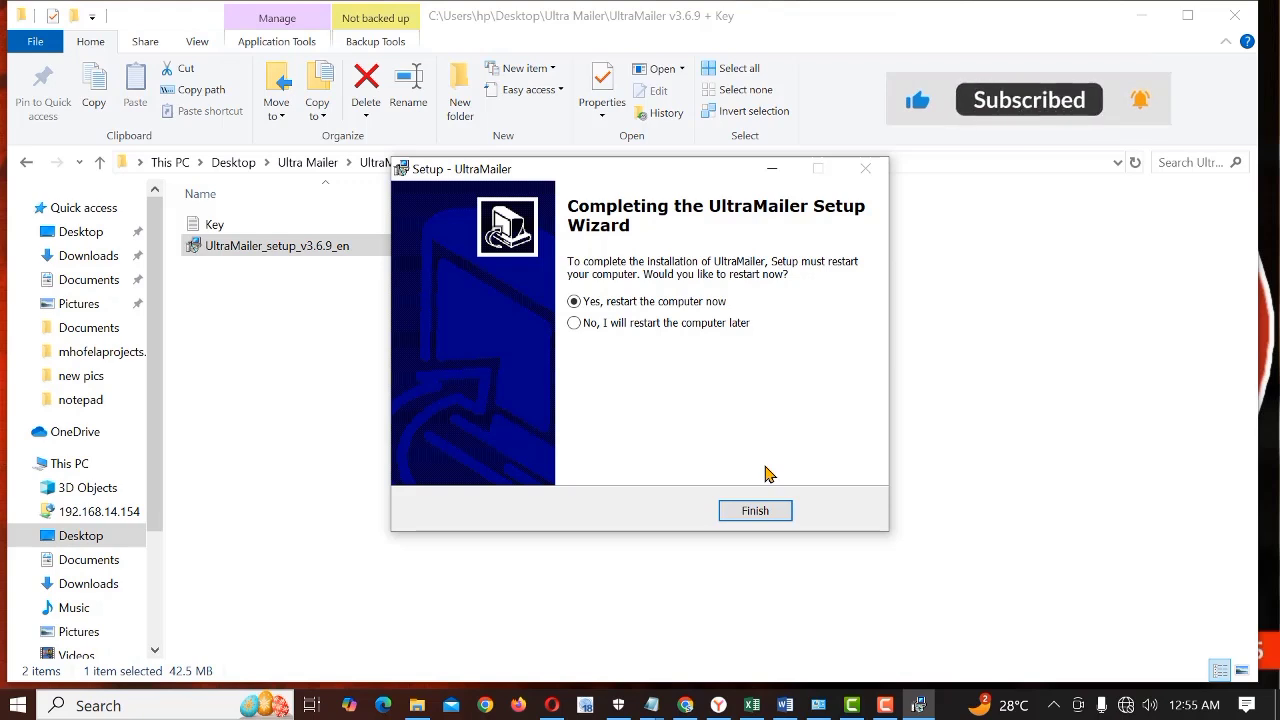
pyautogui.click(573, 323)
pyautogui.click(755, 510)
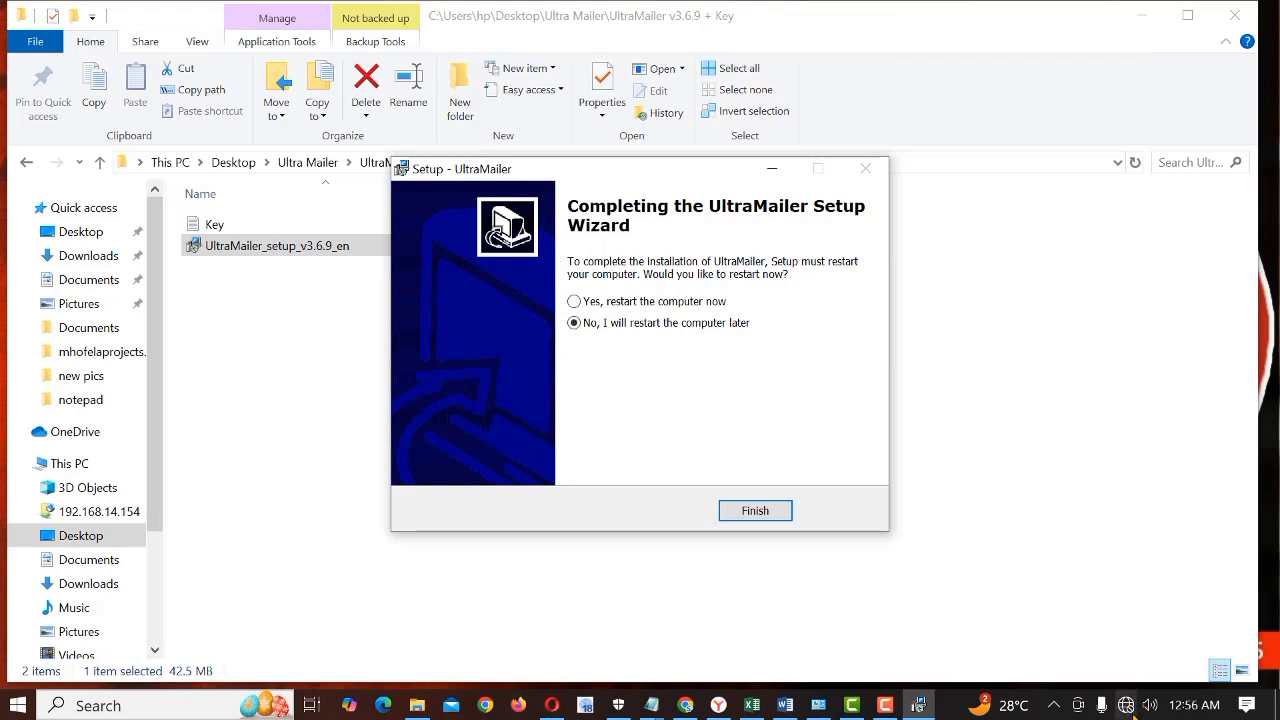
# Connect to the TECNO CAMON 17P Wi-Fi network and finish the UltraMailer setup wizard.
pyautogui.click(1126, 705)
pyautogui.click(1024, 143)
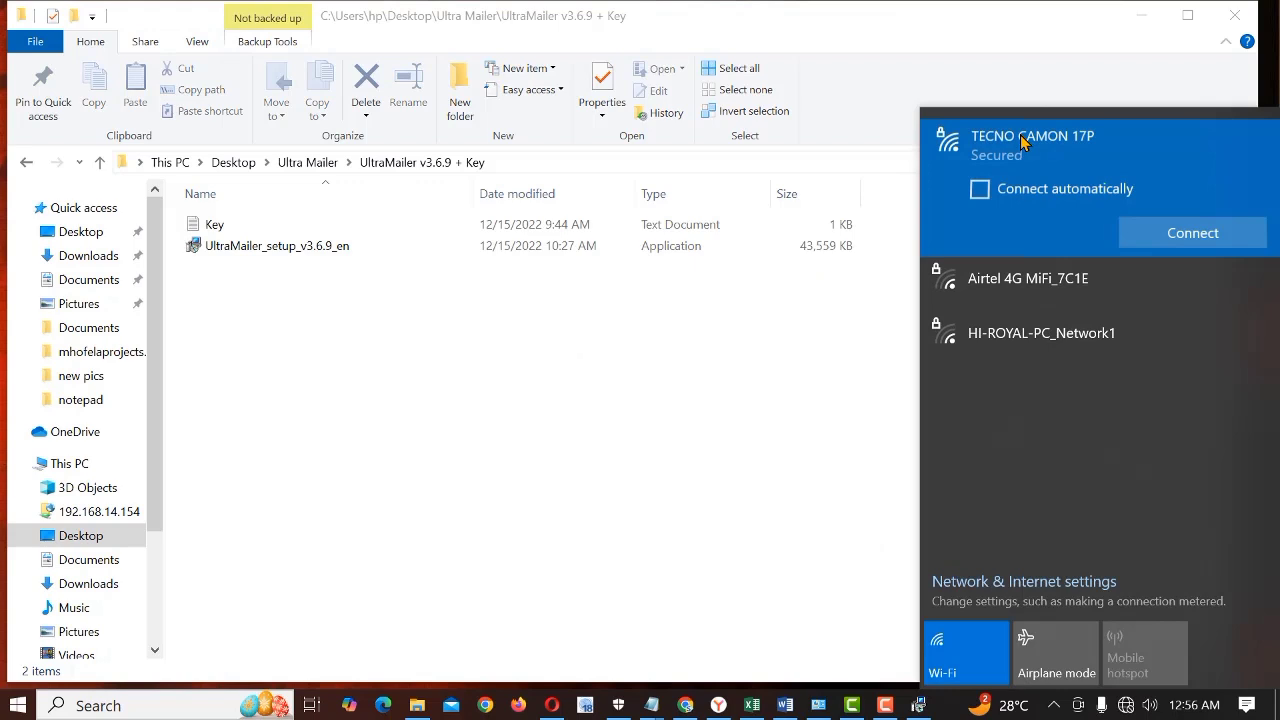
pyautogui.click(1187, 236)
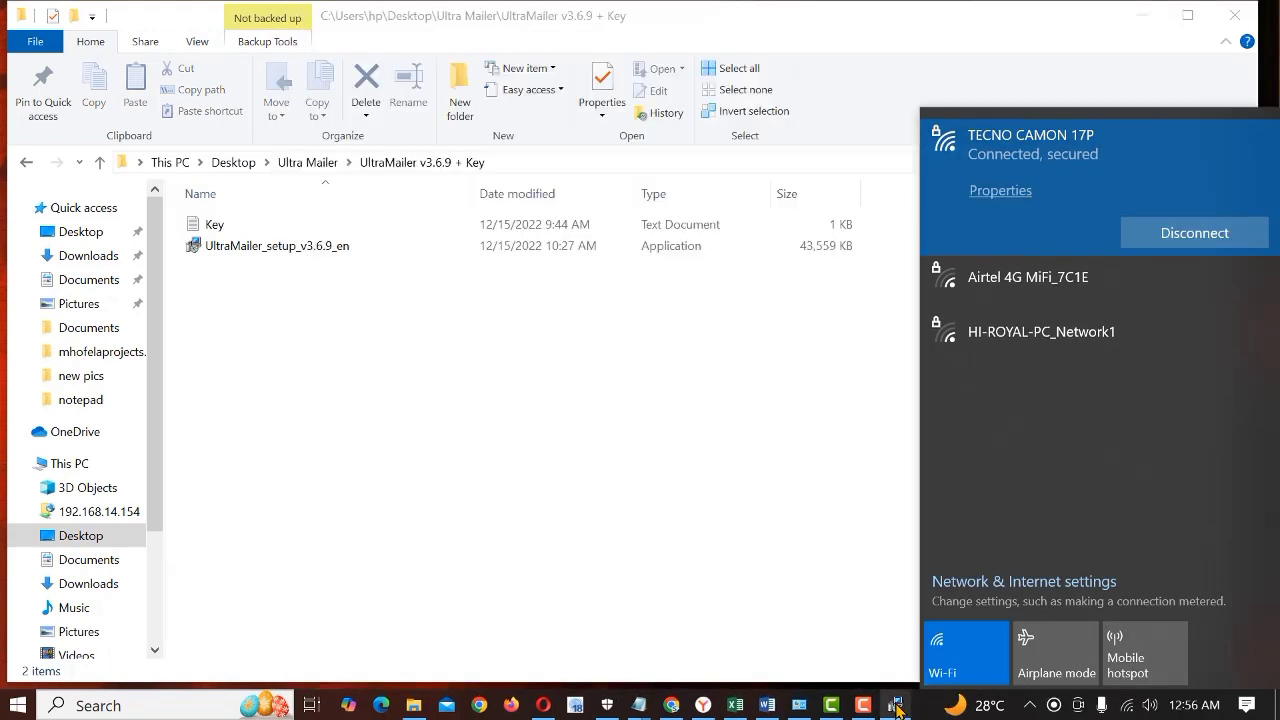
pyautogui.click(895, 705)
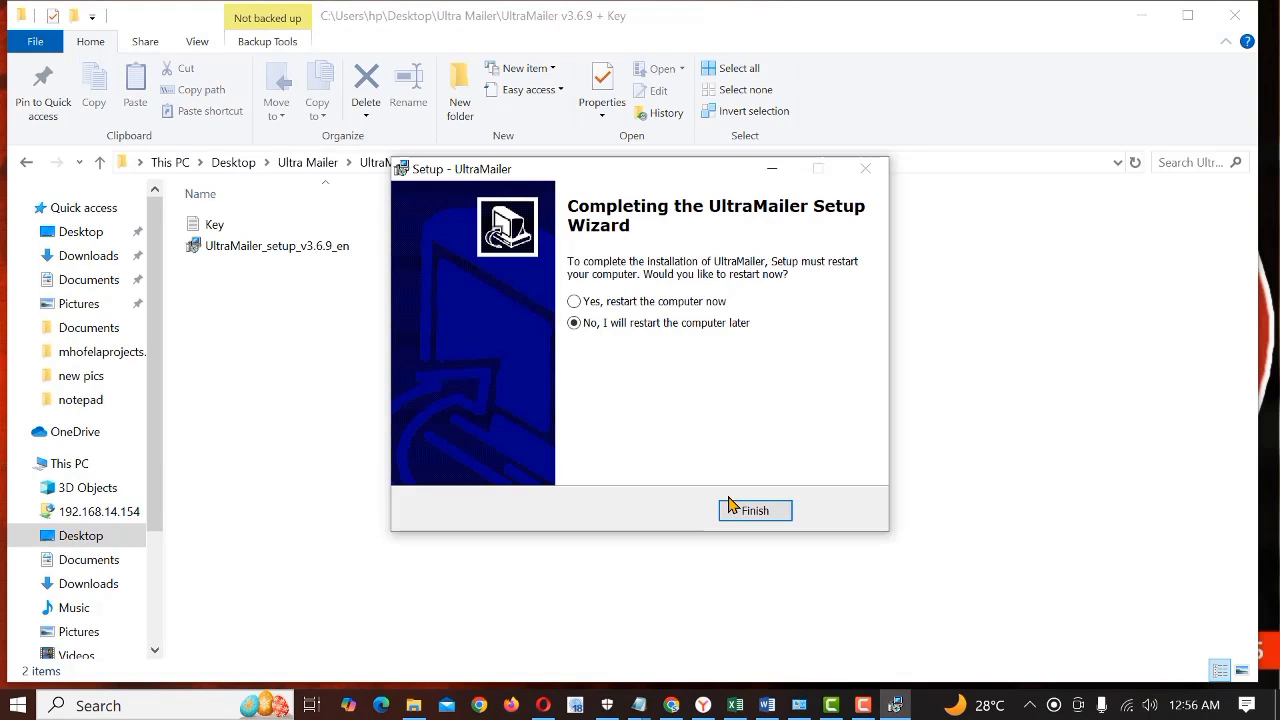
pyautogui.click(755, 511)
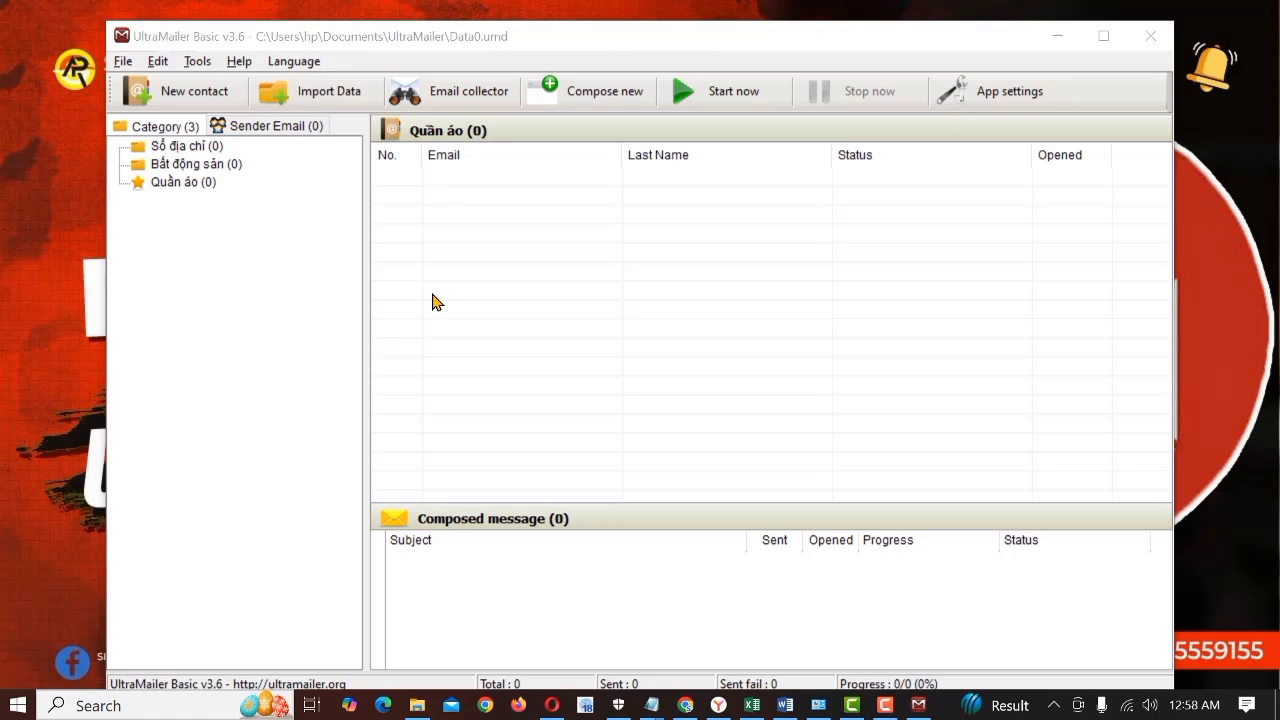
# Start a new message in UltraMailer with the subject "GROW YIOUR BUSINESS WITH DIGITAL MARKETING SOFTWARE".
pyautogui.click(591, 95)
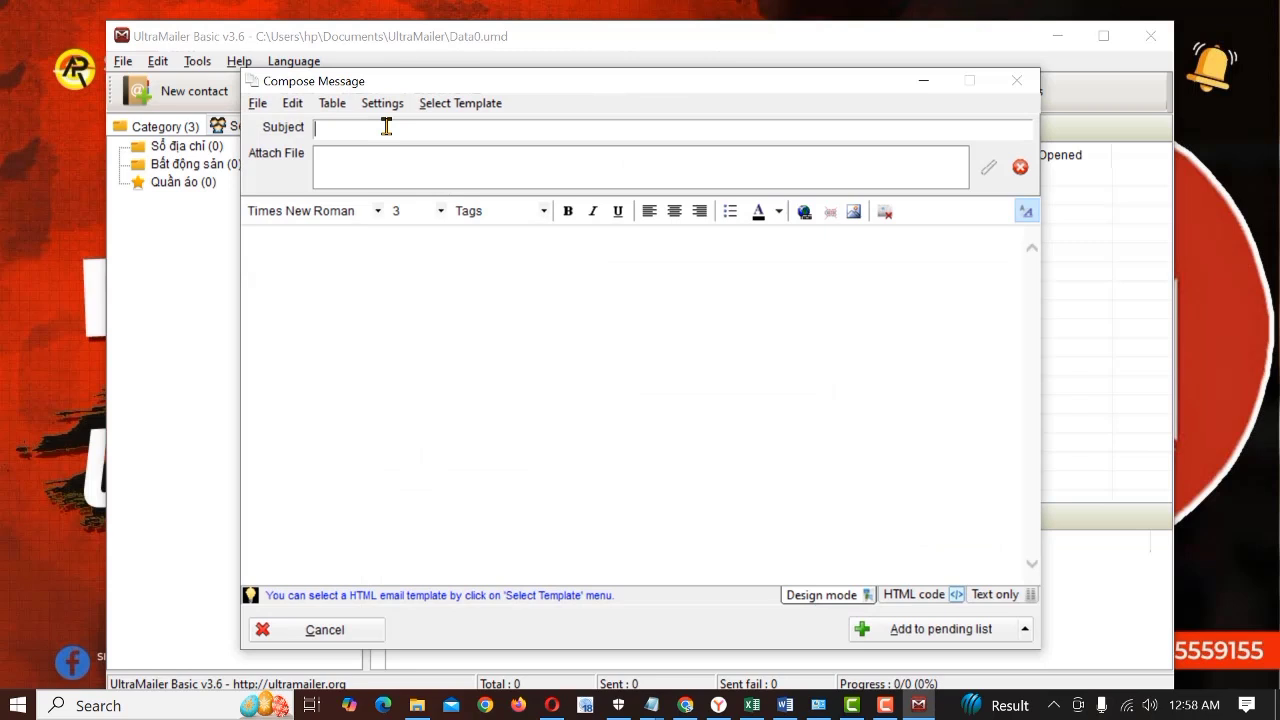
pyautogui.write('GROW YIOUR BUSINESS WITH DIGITAL MARKETING SOFTWARE')
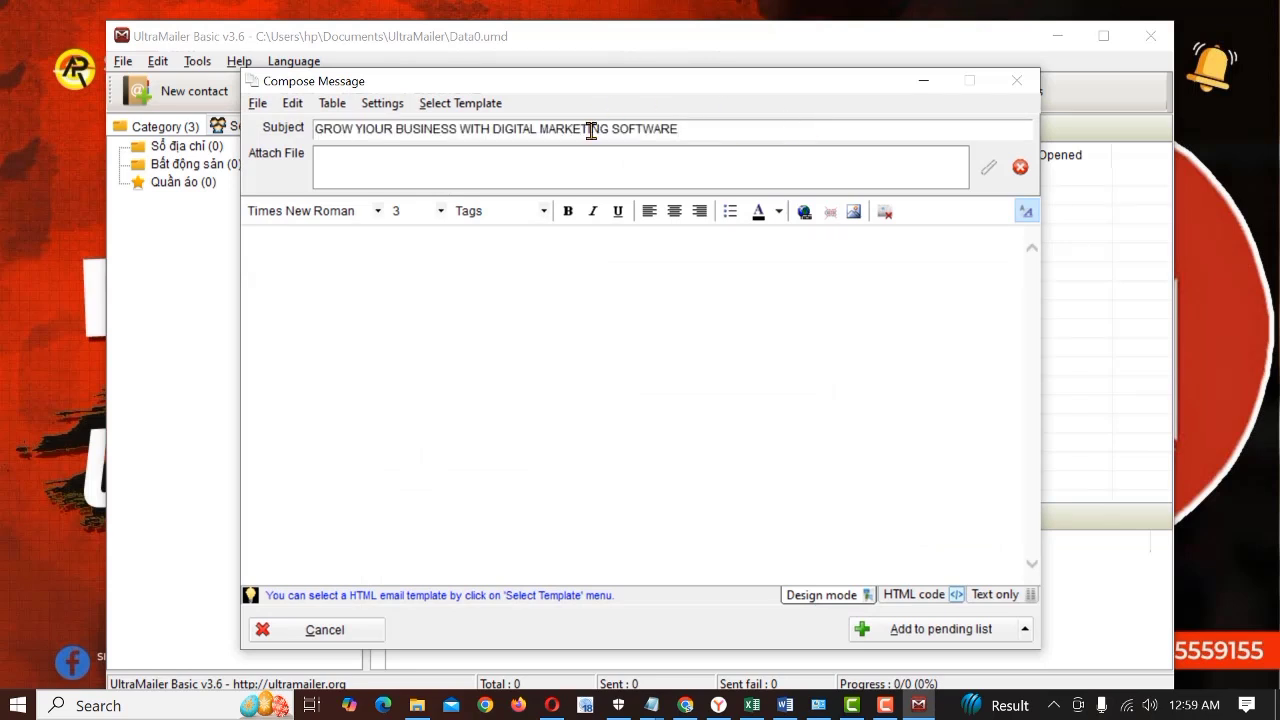
# Fill the message body with the promotional text and tutorial link from the Word document bulk sms message, and add the message to the pending list.
pyautogui.click(400, 333)
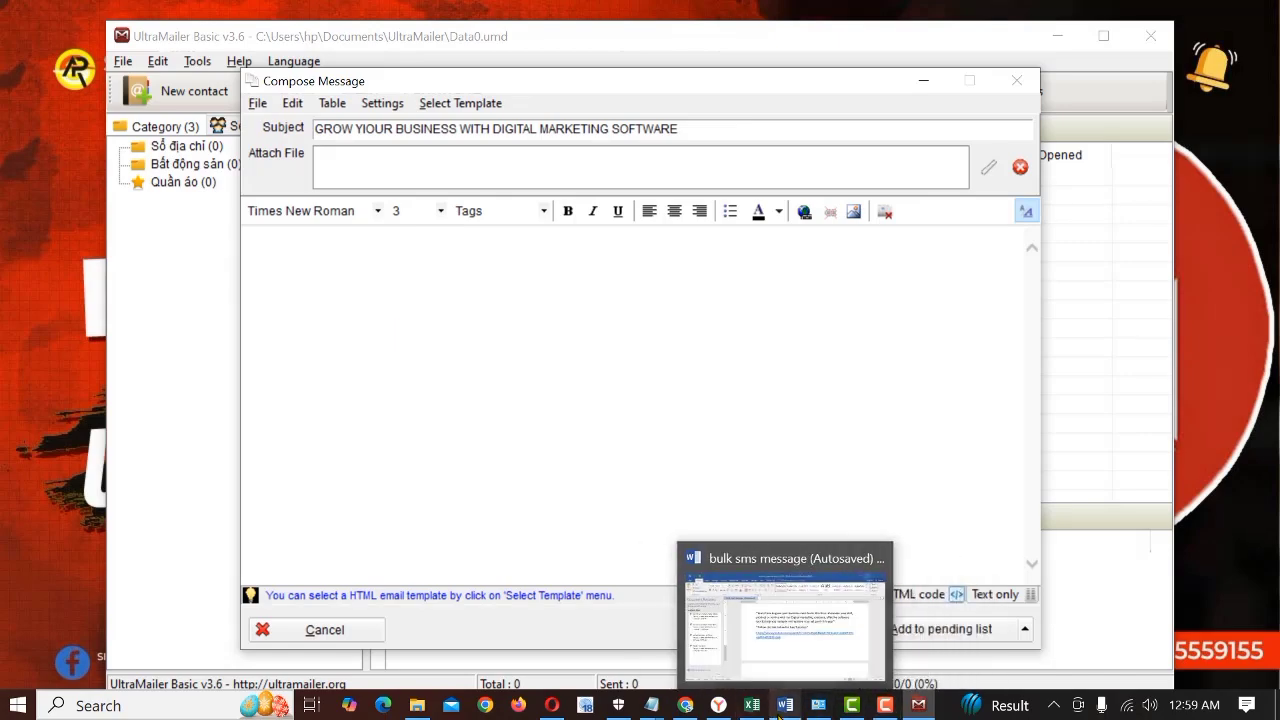
pyautogui.click(782, 706)
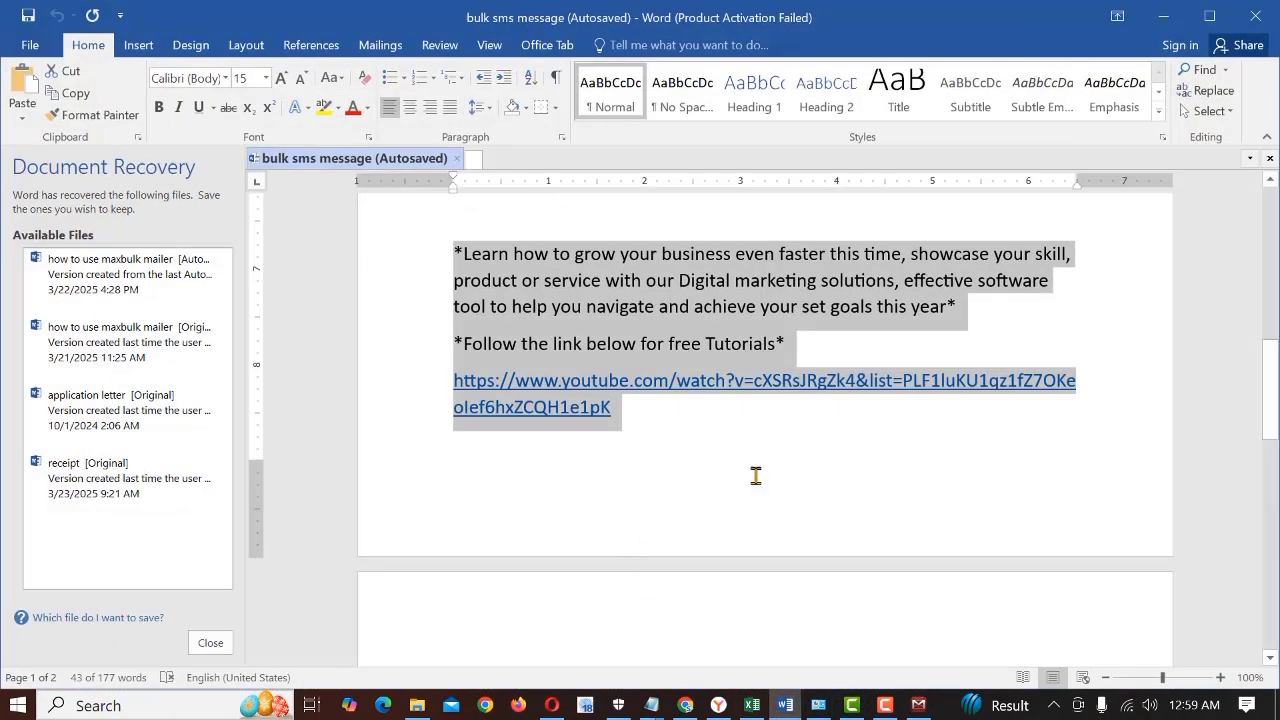
pyautogui.hotkey('alt', 'Tab')
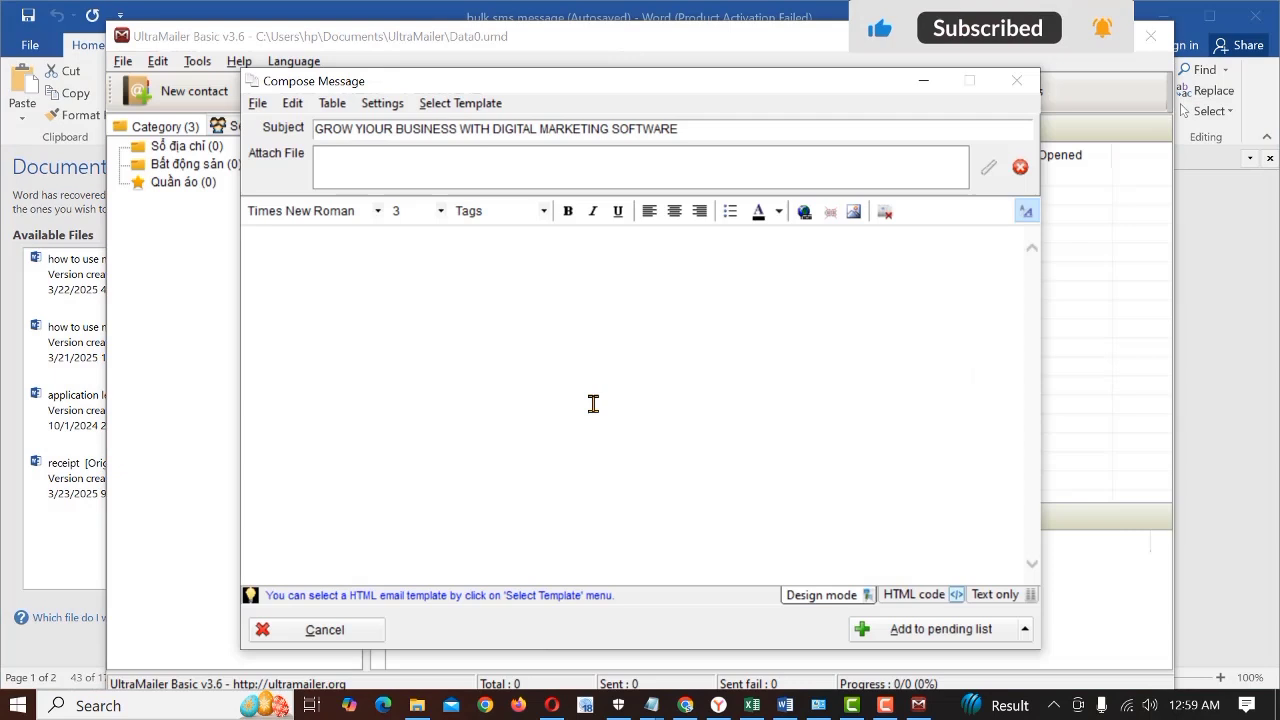
pyautogui.write('Learn how to grow your business even faster this time, showcase your skill, product or service with our Digital marketing solutions, effective software tool to help you navigate and achieve your set goals this year Follow the link below for free Tutorials https://www.youtube.com/watch?v=cXSRsJRgZk4&list=PLF1luKU1qz1fZ7OKeolef6hxZCQH1e1pK')
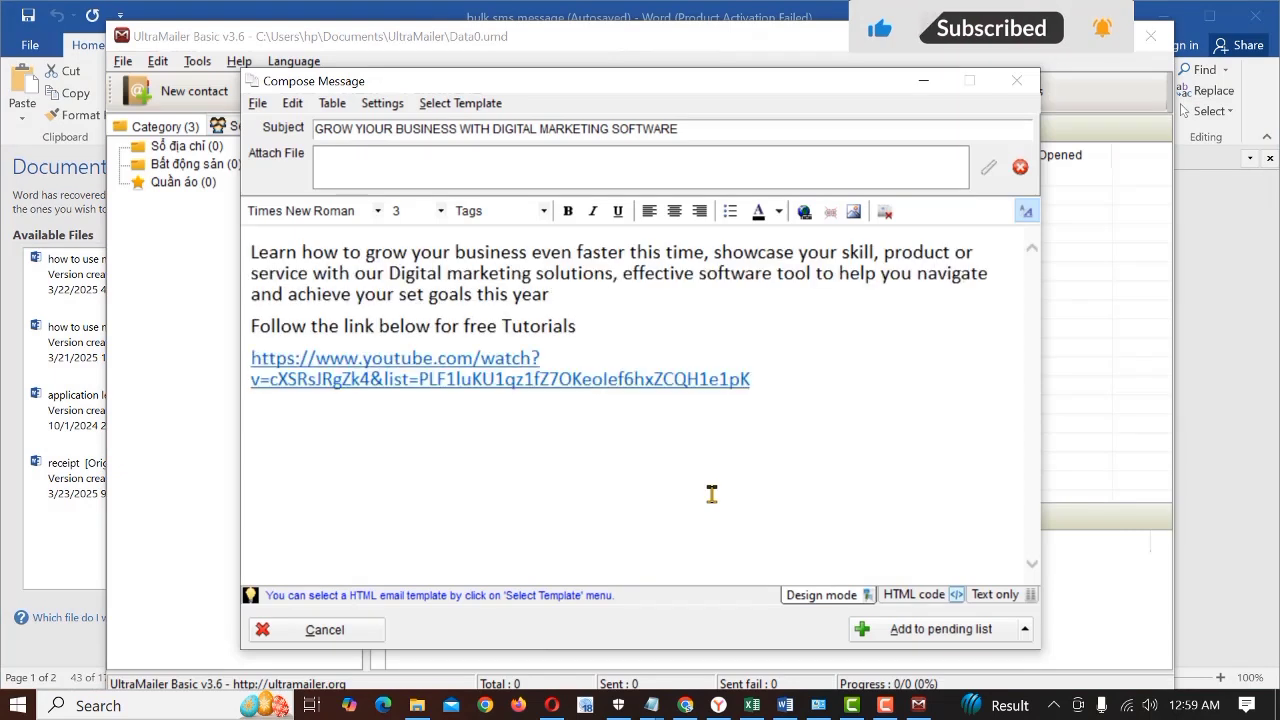
pyautogui.click(930, 629)
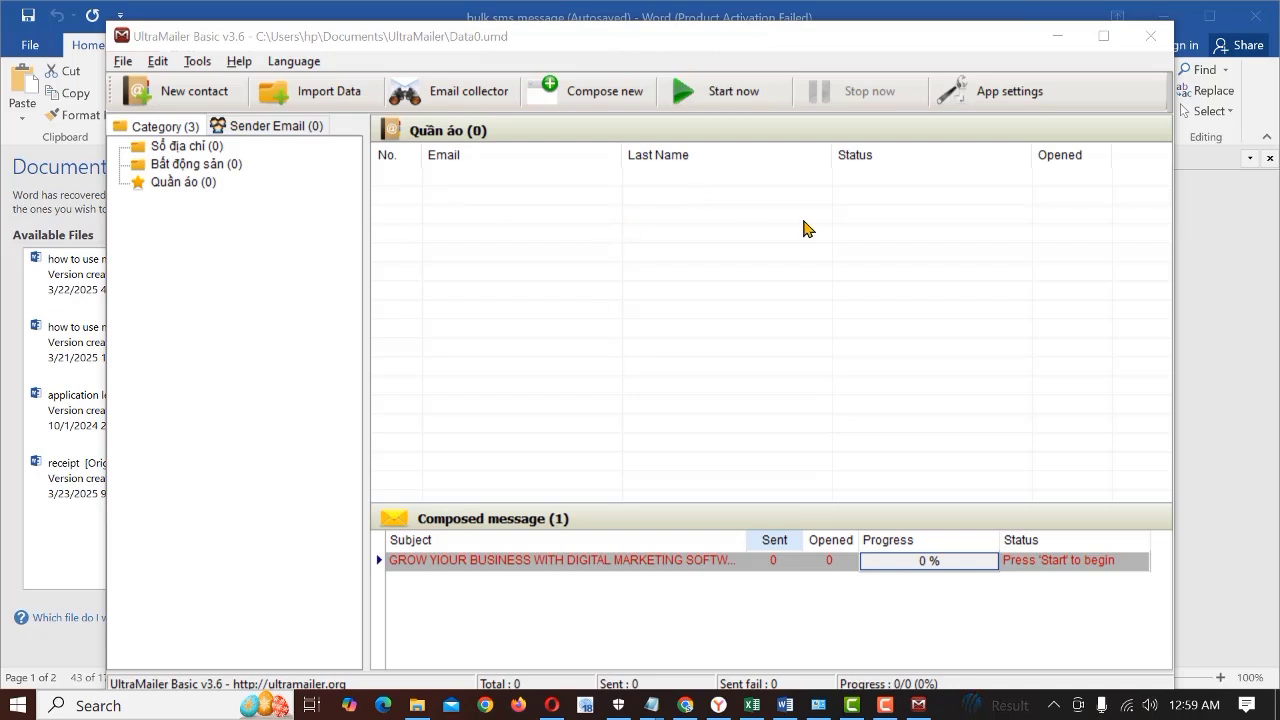
# Set Auto Config to Your SMTP Server in the app settings and save them.
pyautogui.click(1010, 100)
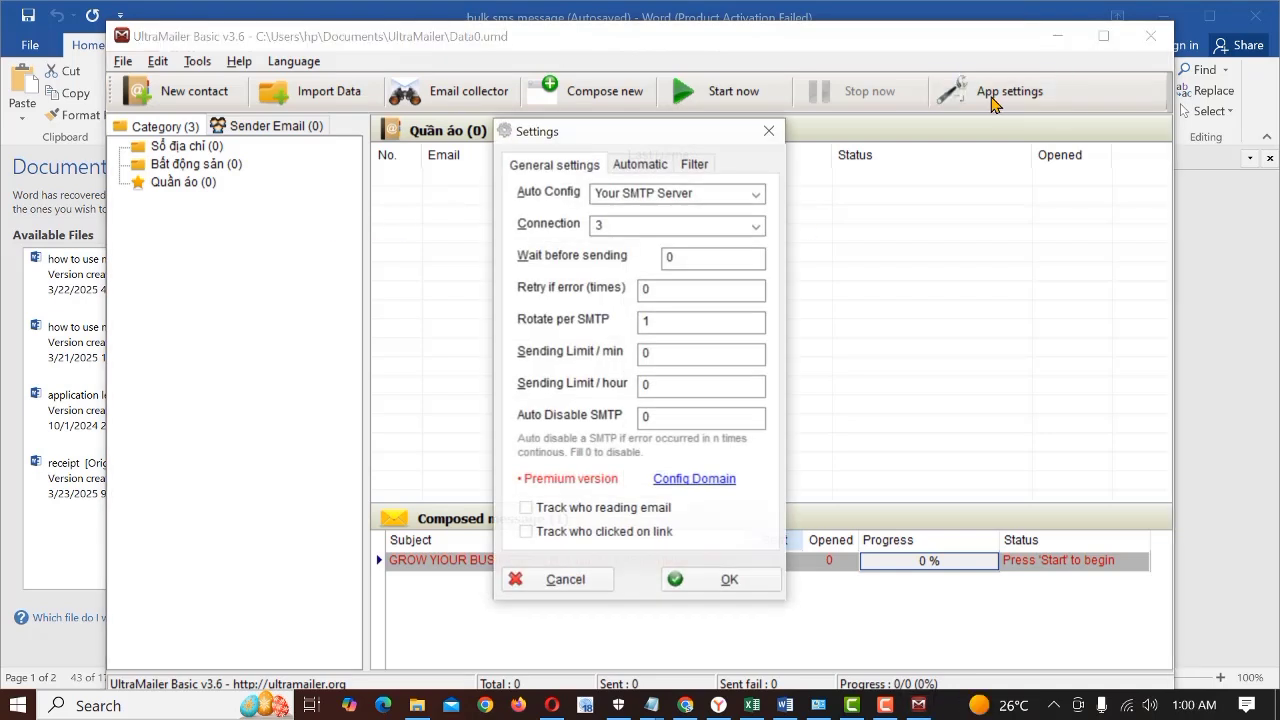
pyautogui.click(757, 193)
pyautogui.click(698, 213)
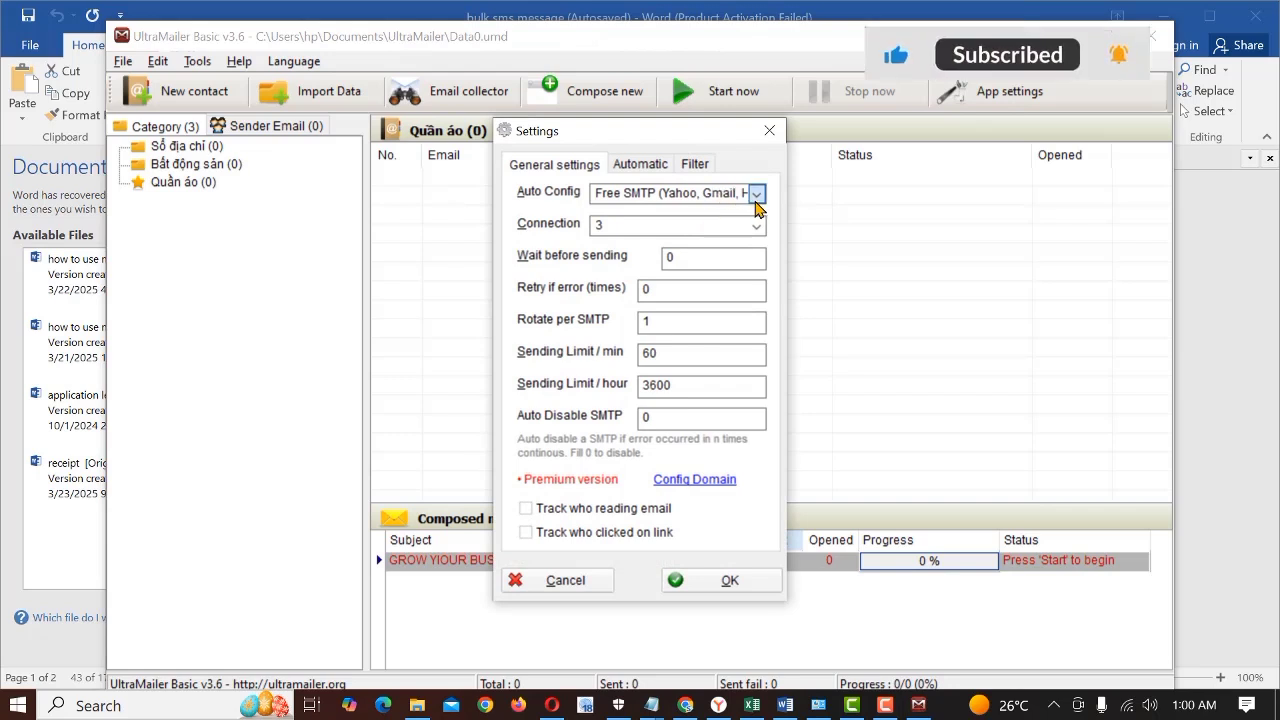
pyautogui.click(752, 194)
pyautogui.click(694, 229)
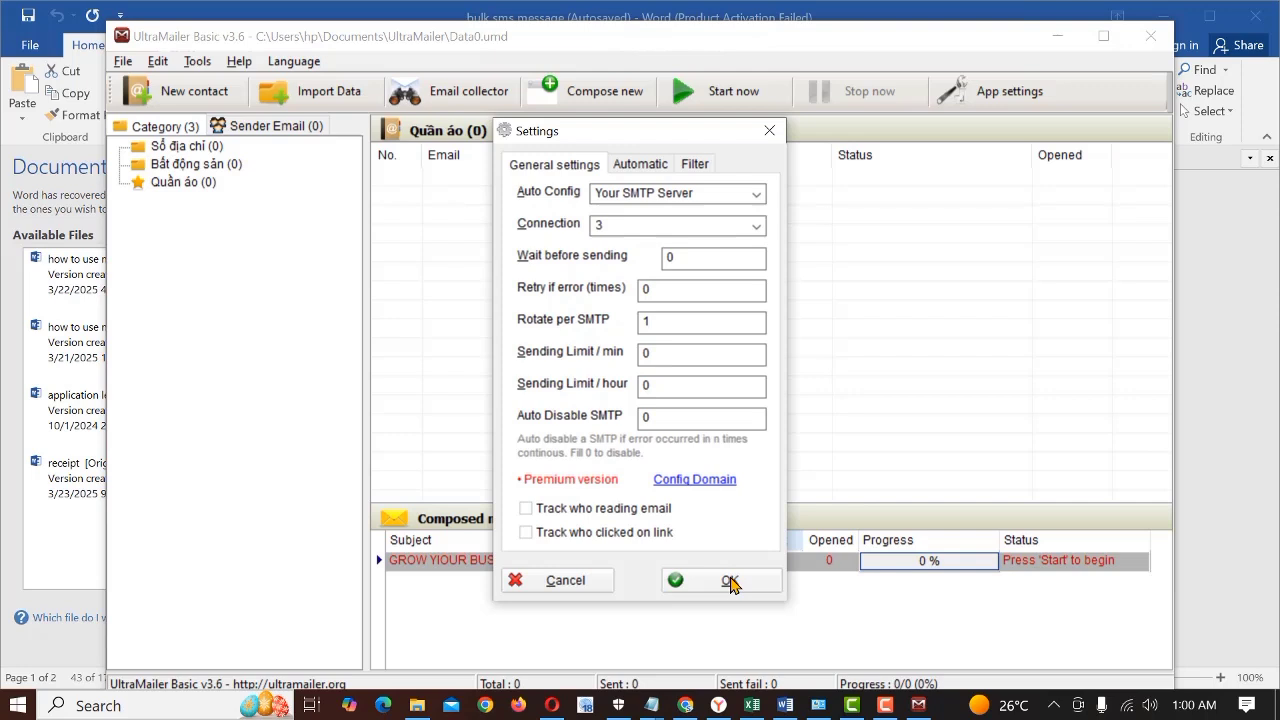
pyautogui.click(729, 581)
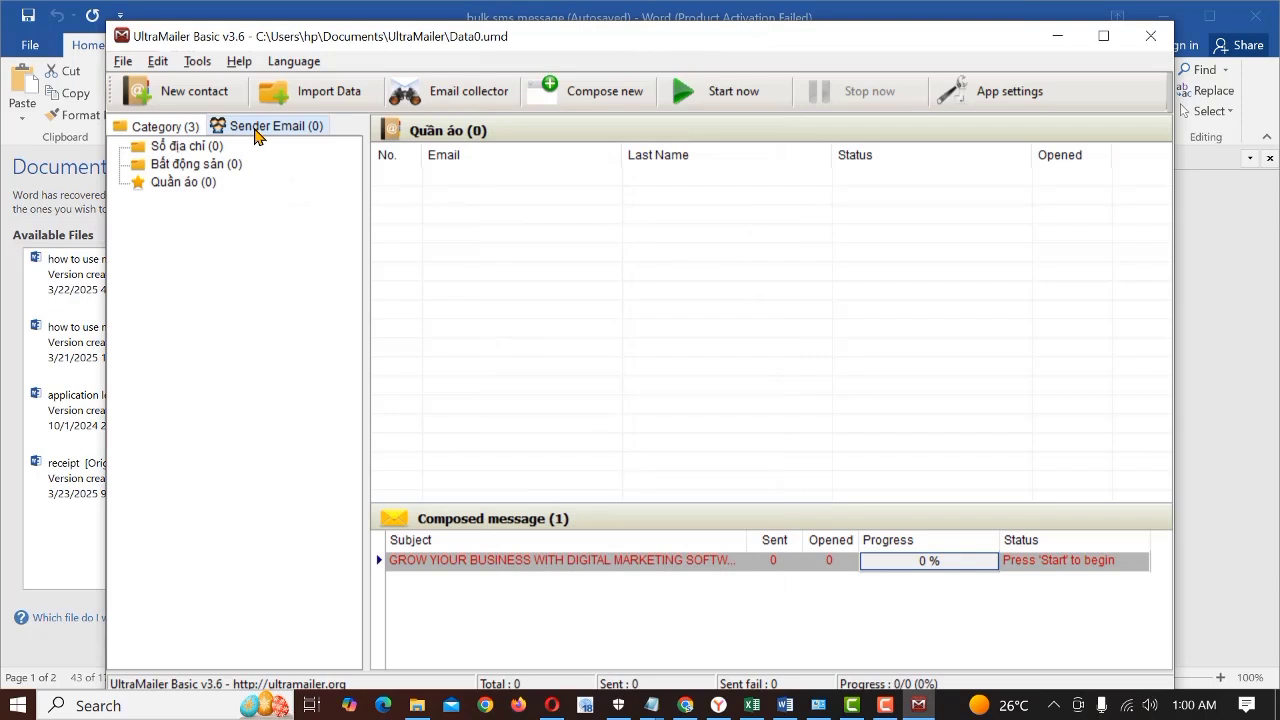
# Start adding a new SMTP sender and set its port to 465.
pyautogui.click(257, 130)
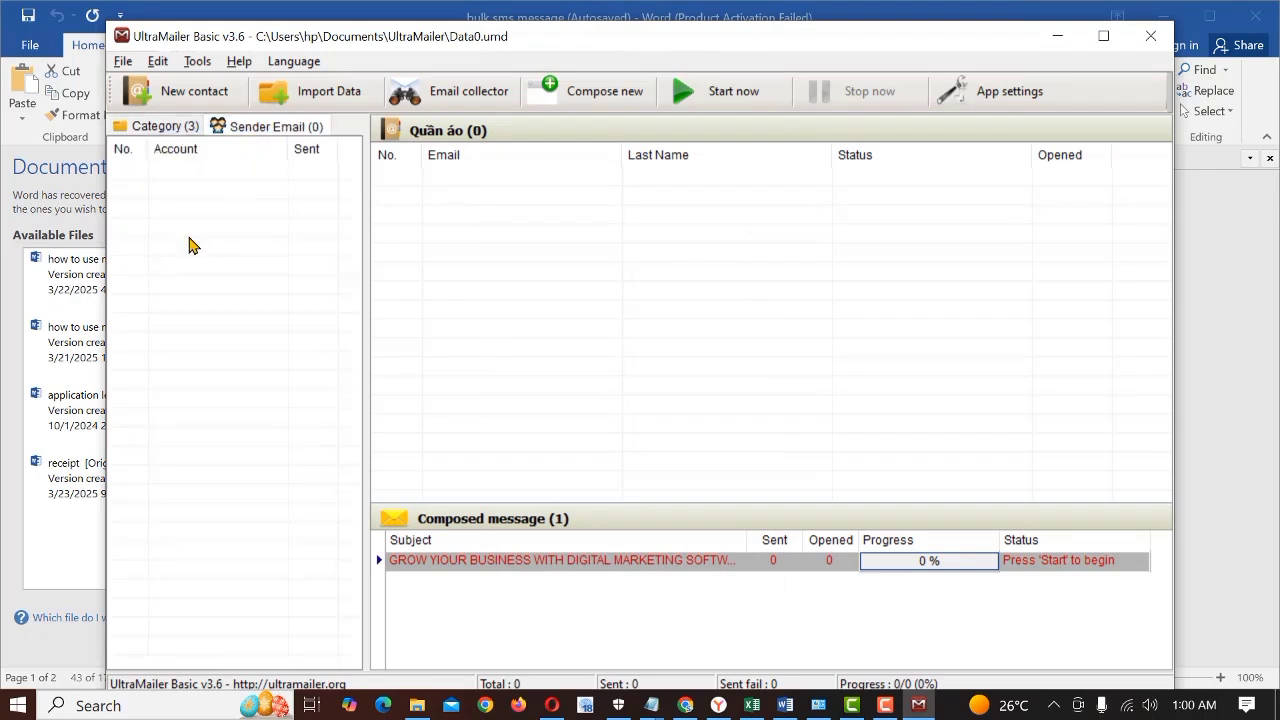
pyautogui.rightClick(174, 180)
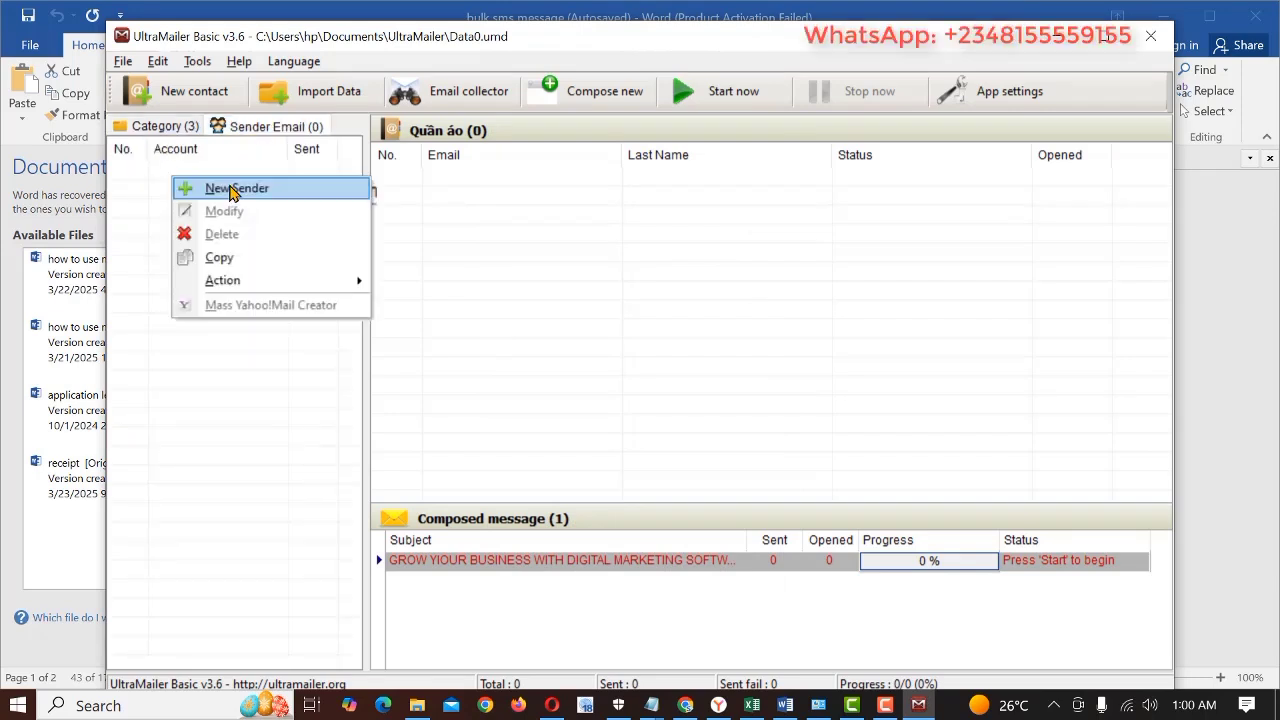
pyautogui.click(230, 190)
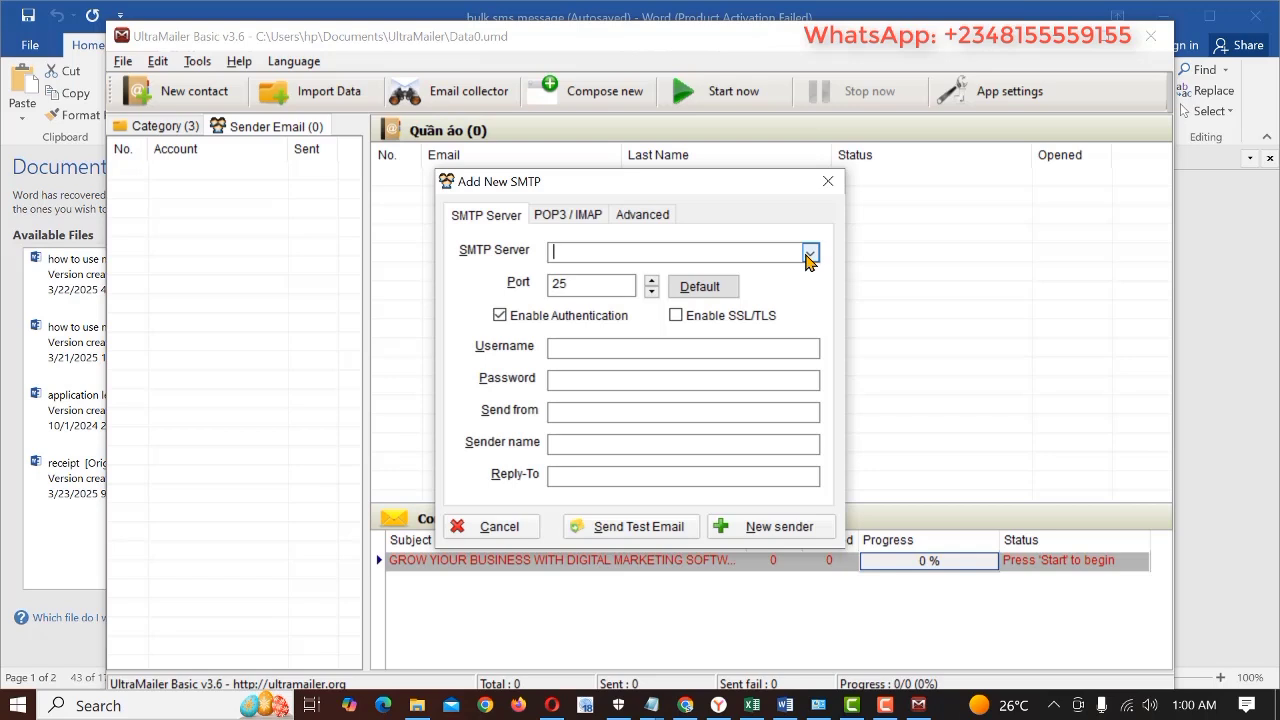
pyautogui.click(584, 284)
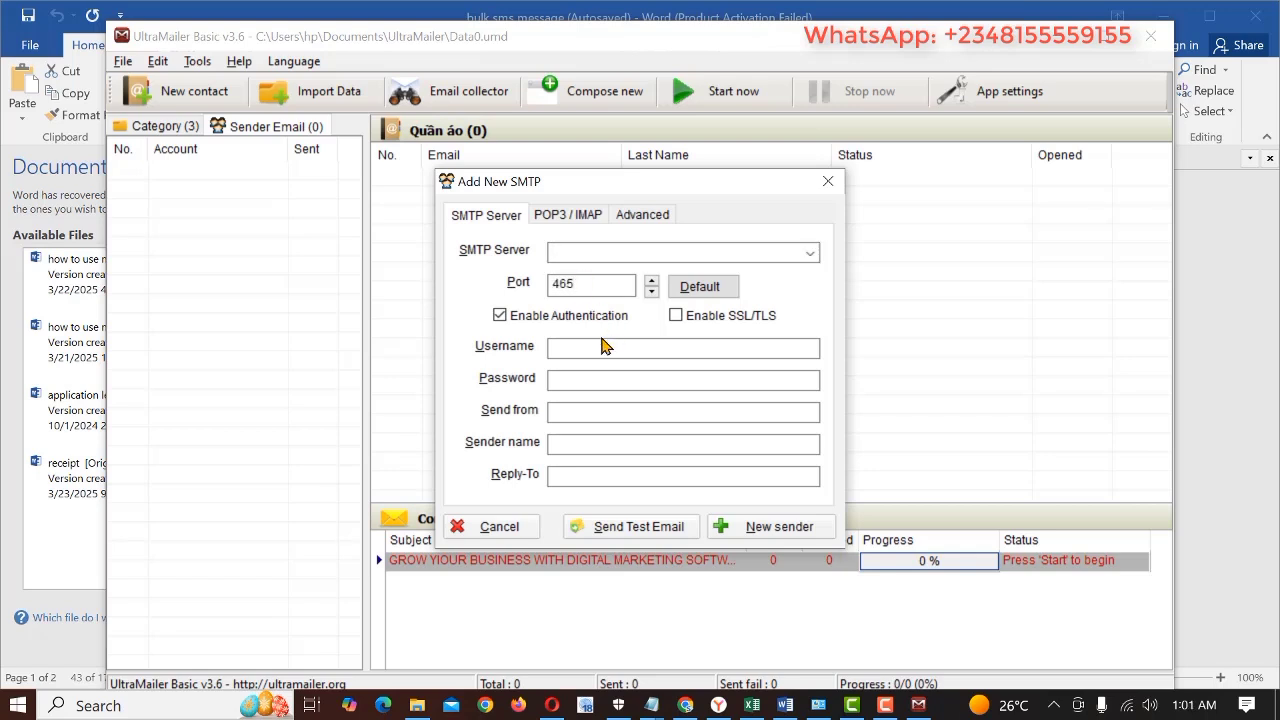
# Enter the new sender's account username, password and send-from e-mail address, and set the sender name to "Sitesystems ltd".
pyautogui.click(594, 345)
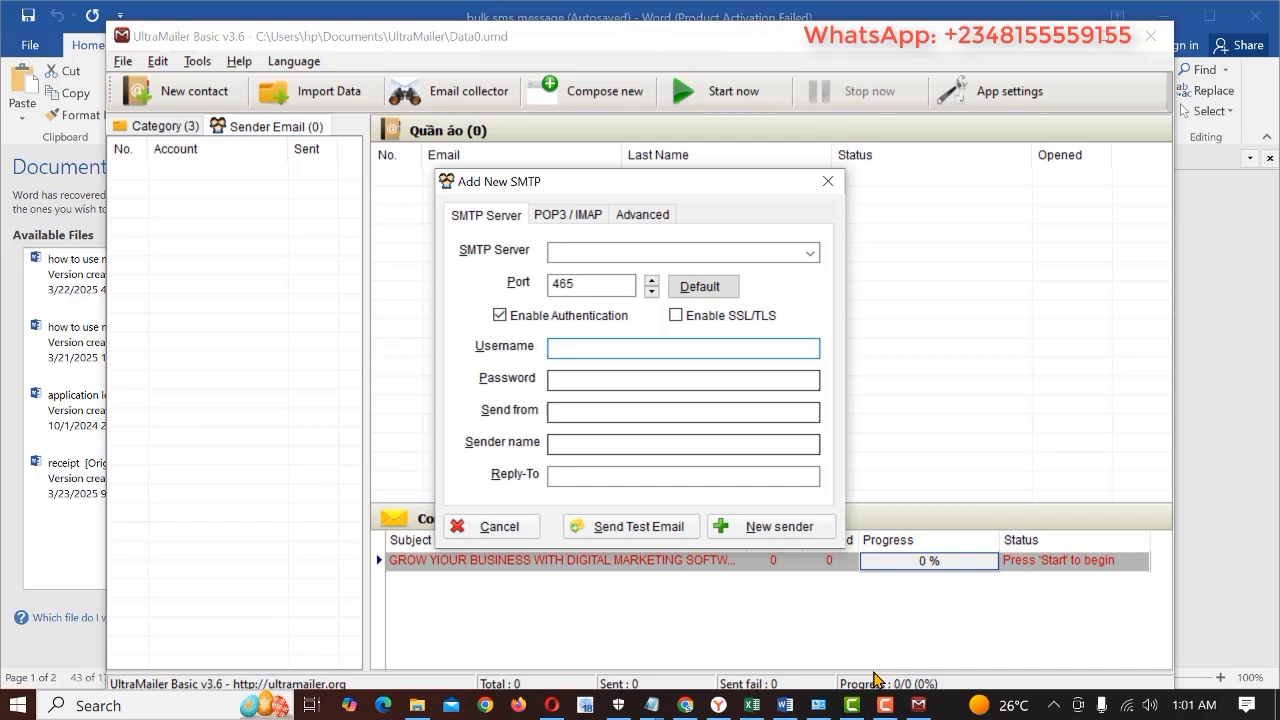
pyautogui.moveTo(647, 707)
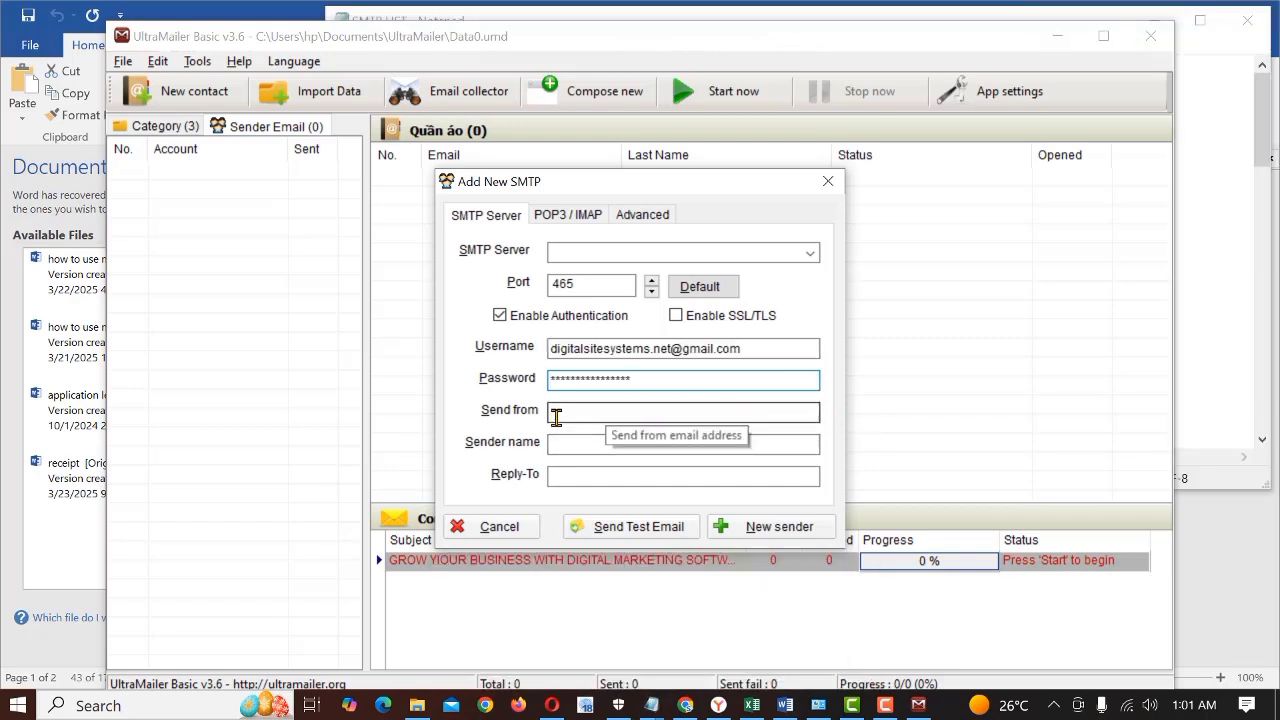
pyautogui.click(595, 414)
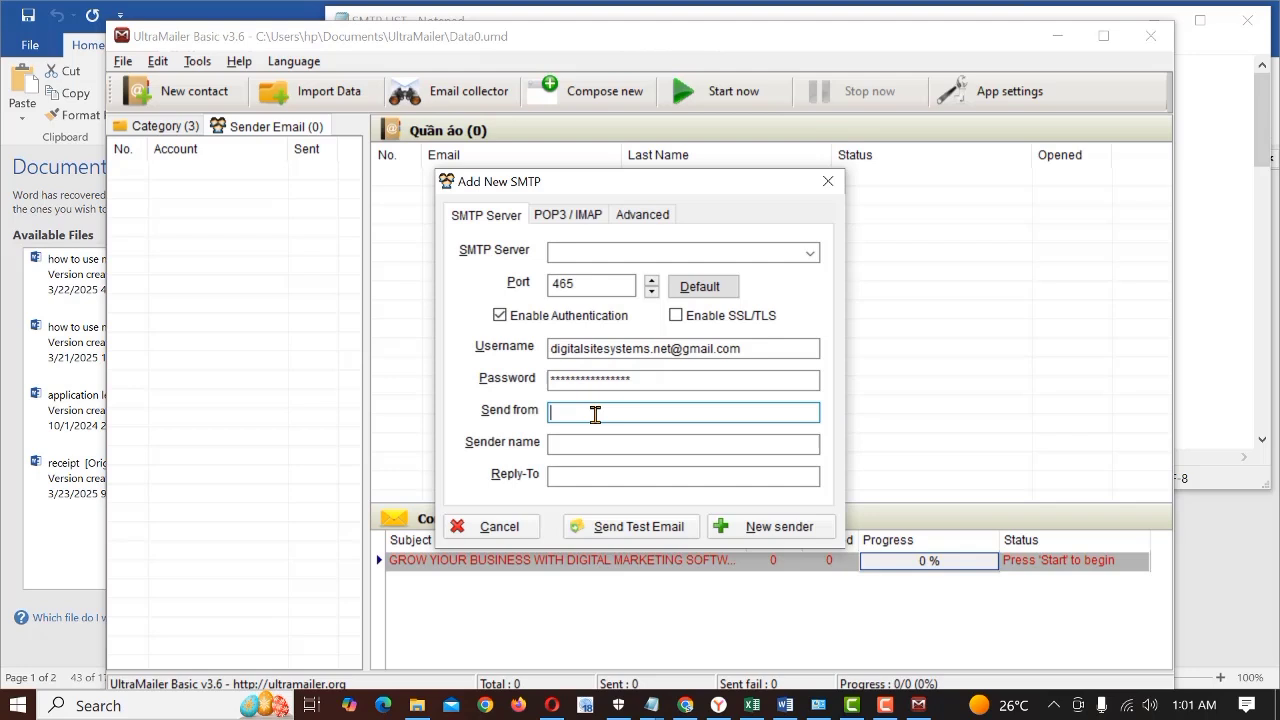
pyautogui.hotkey('ctrl', 'v')
pyautogui.click(627, 443)
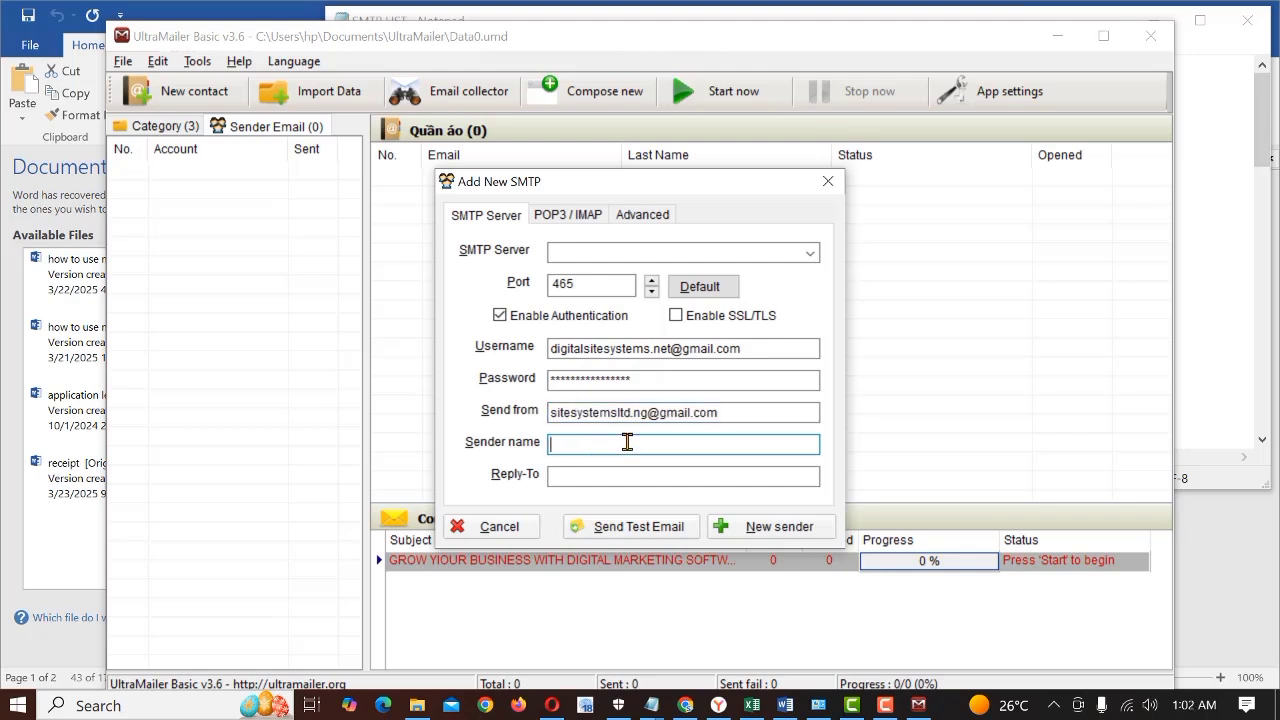
pyautogui.write('Sitesystems ltd')
# Set the new sender's Reply-To to the same e-mail address as Send from by copying it over.
pyautogui.click(630, 474)
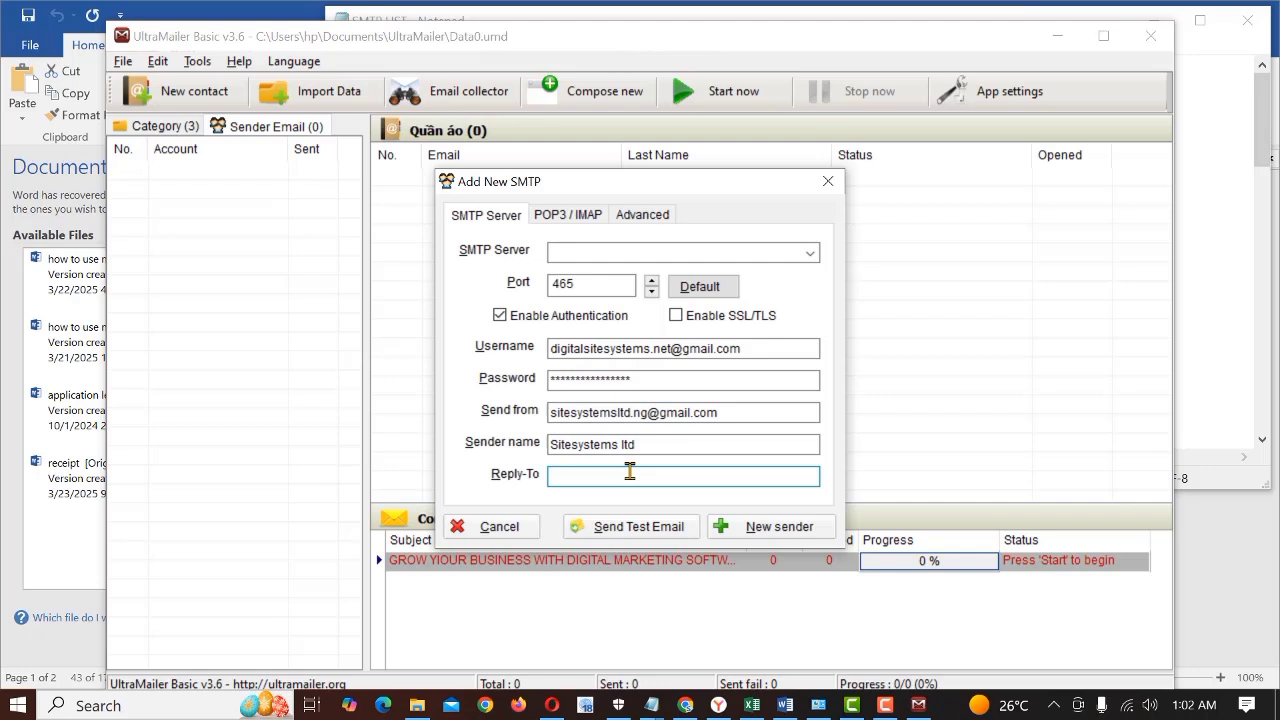
pyautogui.write('Si')
pyautogui.click(659, 413)
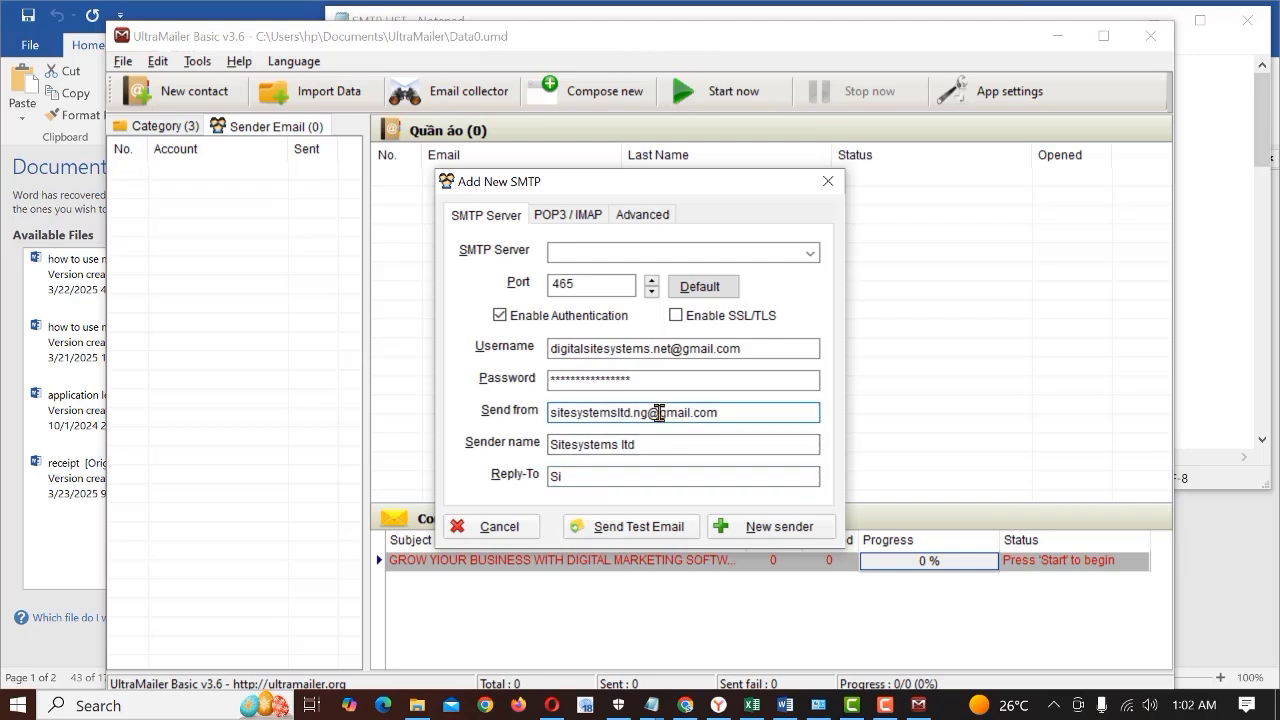
pyautogui.doubleClick(659, 413)
pyautogui.hotkey('ctrl', 'c')
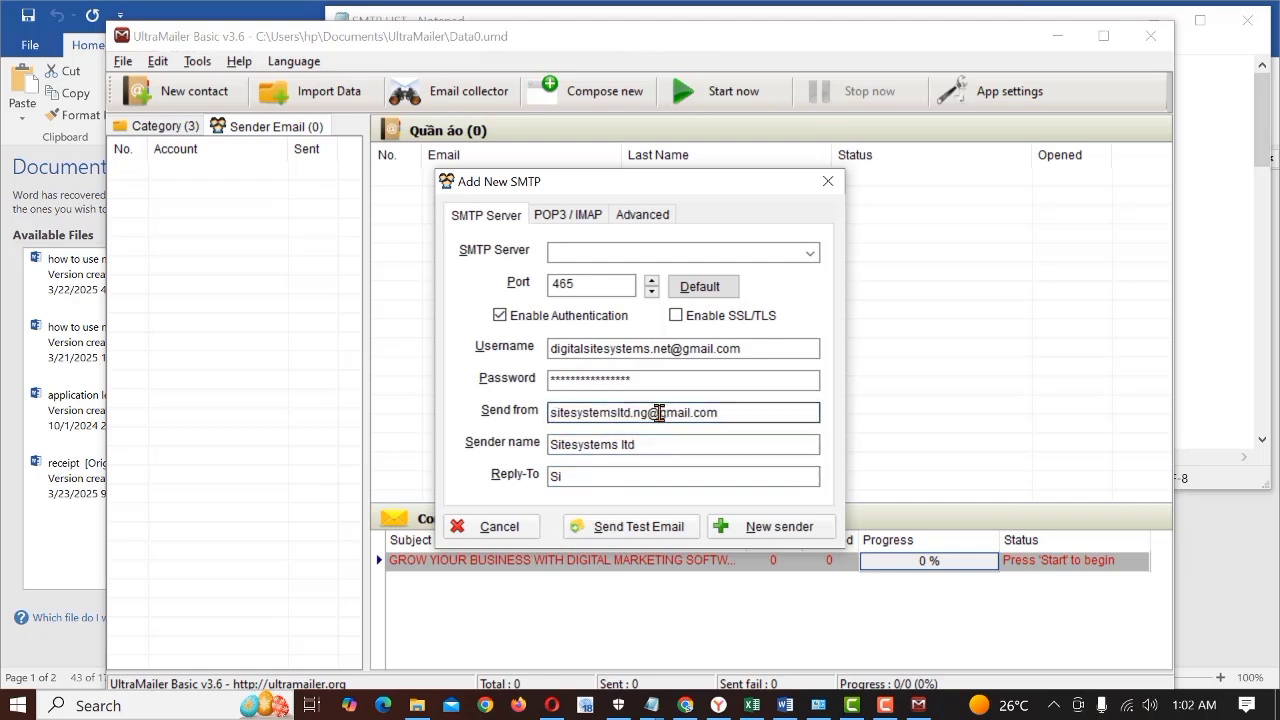
pyautogui.doubleClick(586, 476)
pyautogui.hotkey('ctrl', 'v')
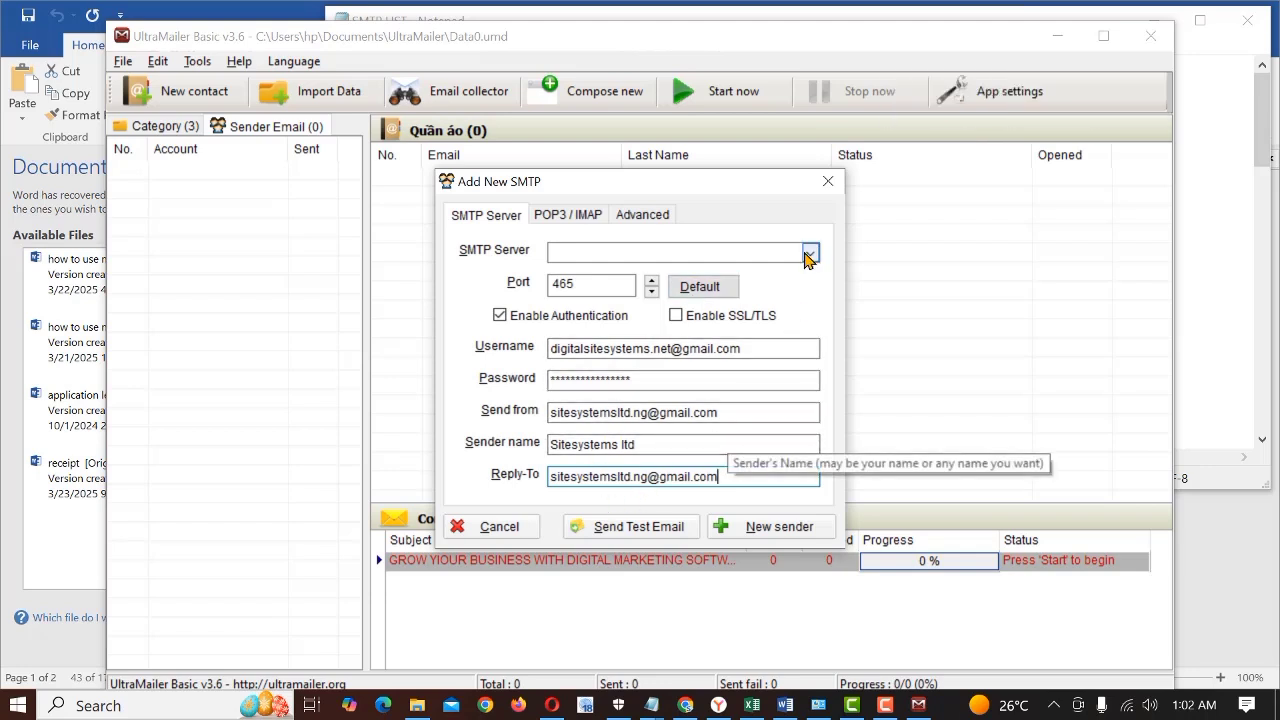
# Choose smtp.gmail.com as the SMTP server and add the new sender.
pyautogui.click(809, 254)
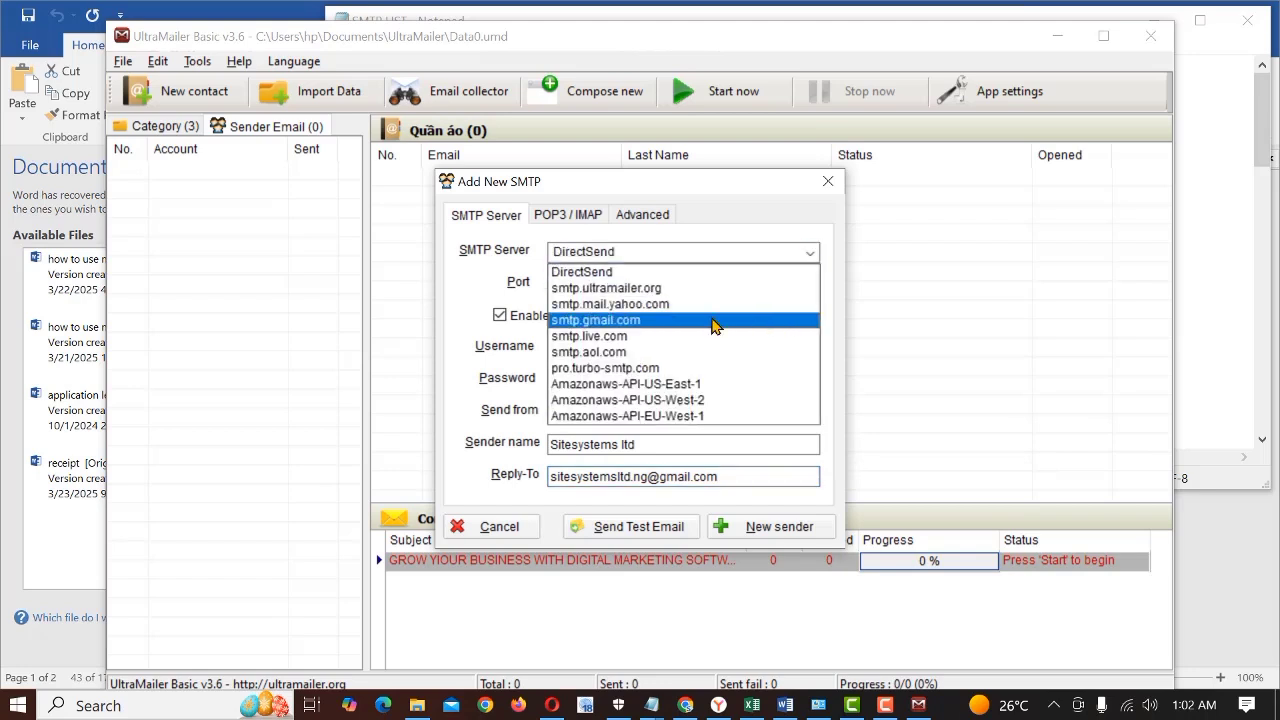
pyautogui.click(714, 320)
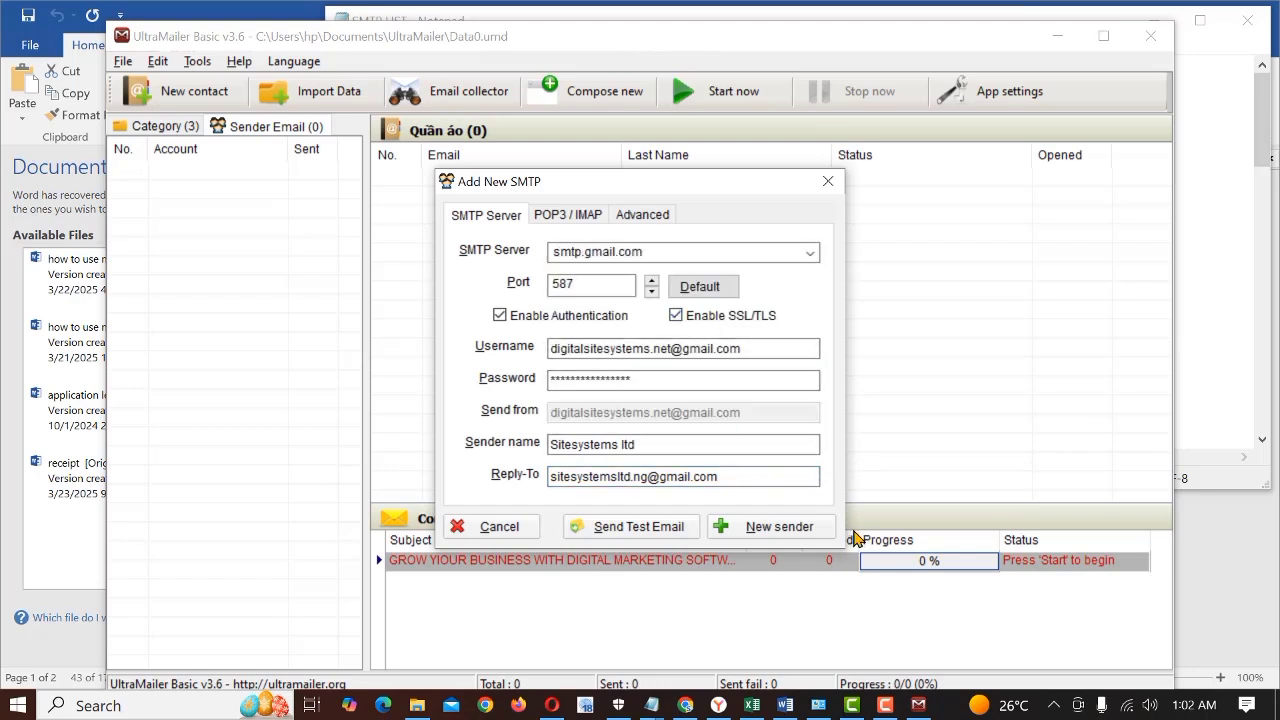
pyautogui.click(770, 530)
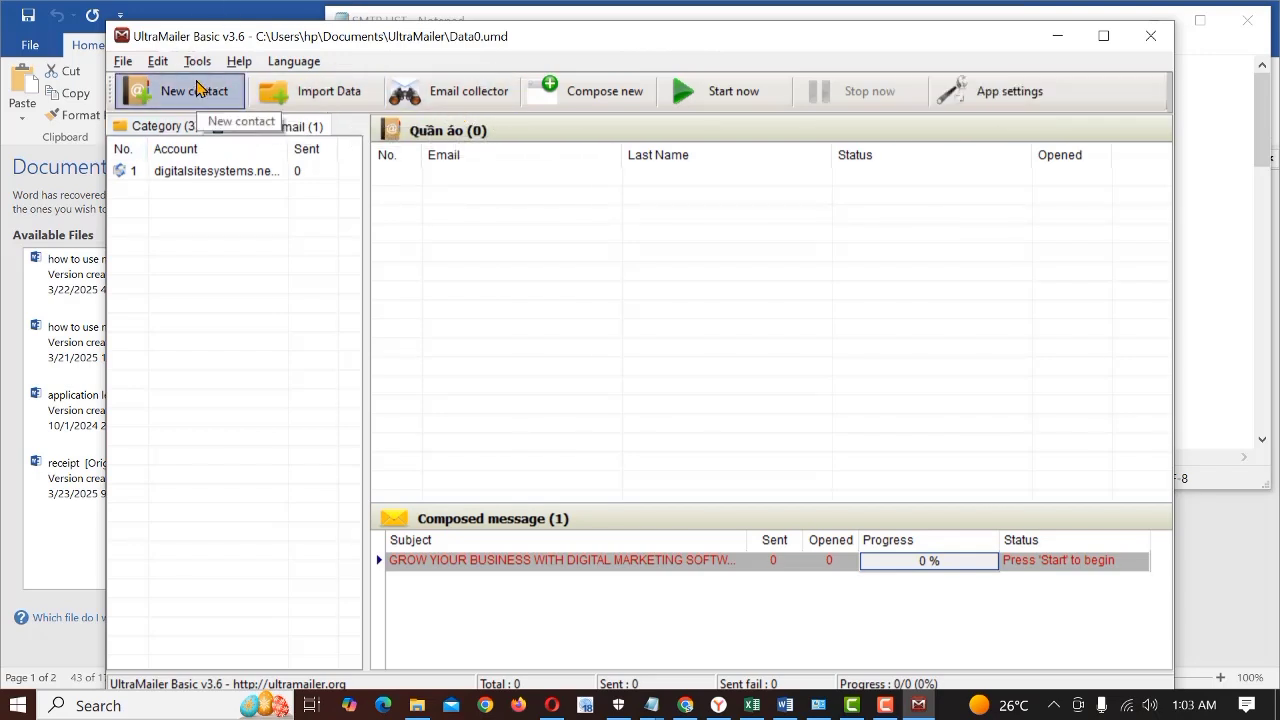
pyautogui.click(197, 62)
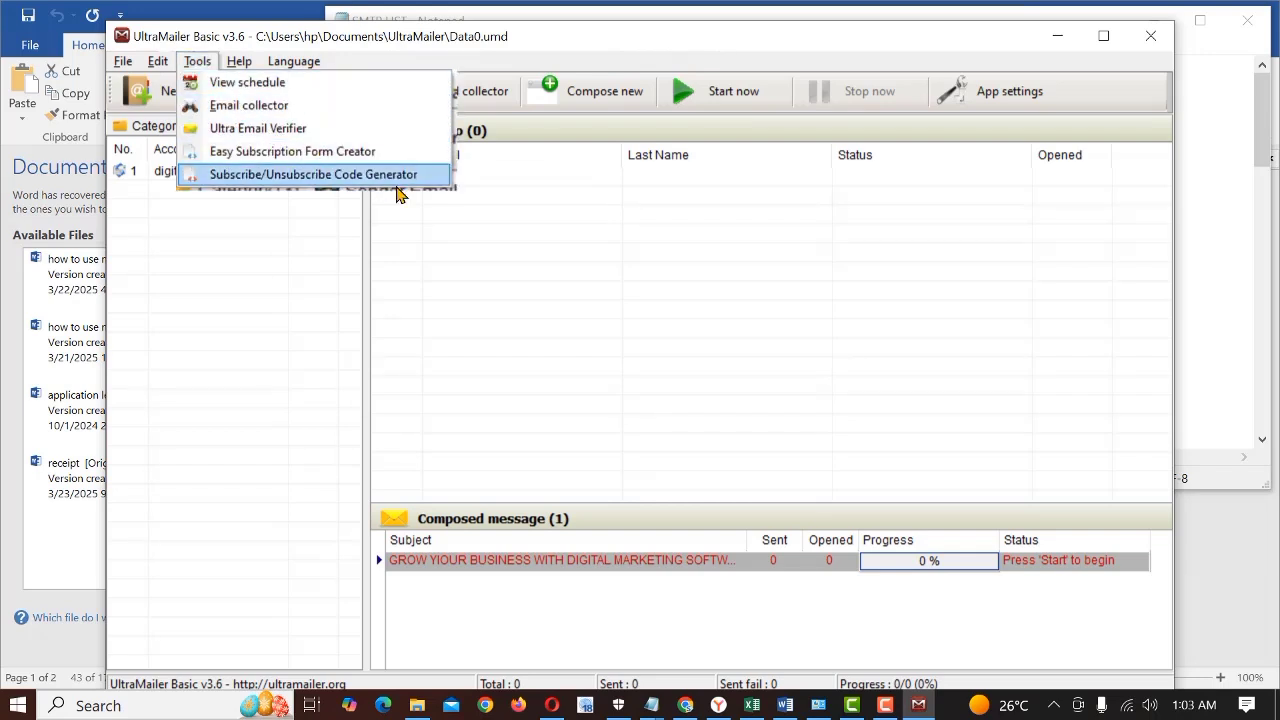
pyautogui.click(409, 342)
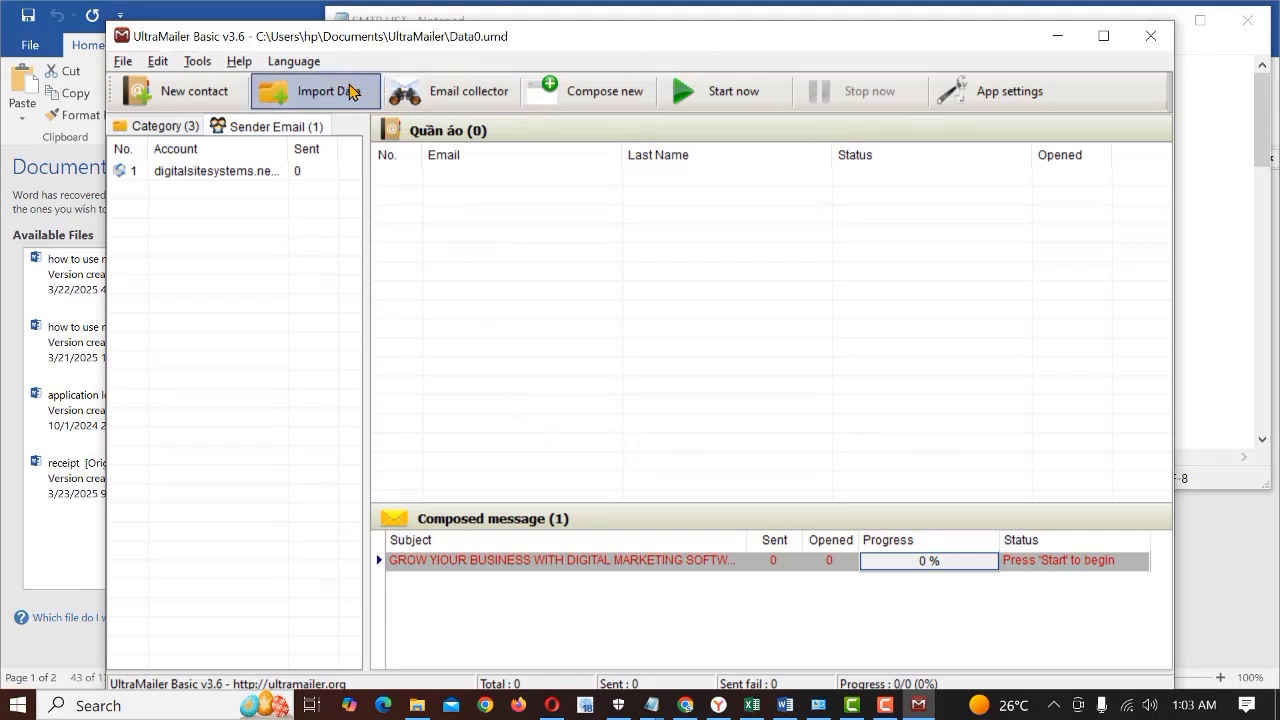
# Copy the e-mail addresses in B4:B18 of the Excel workbook Book2 and import them into UltraMailer from the clipboard.
pyautogui.click(751, 706)
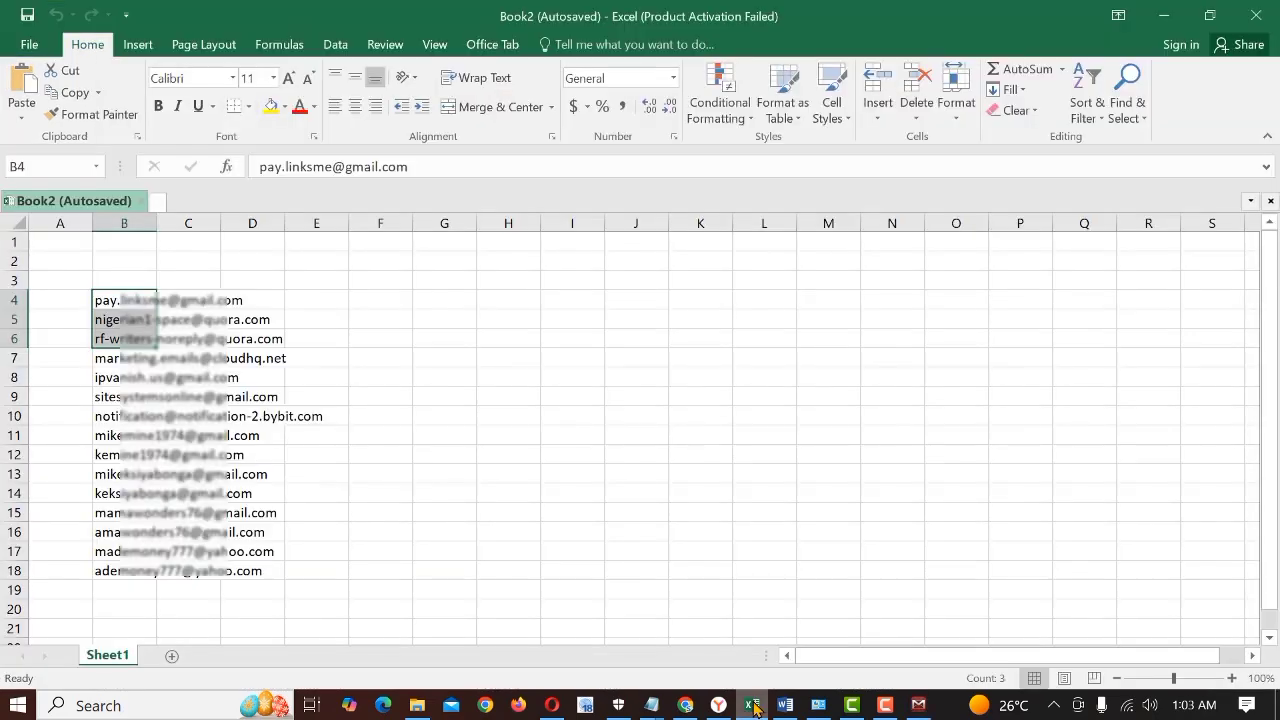
pyautogui.hotkey('ctrl', 'c')
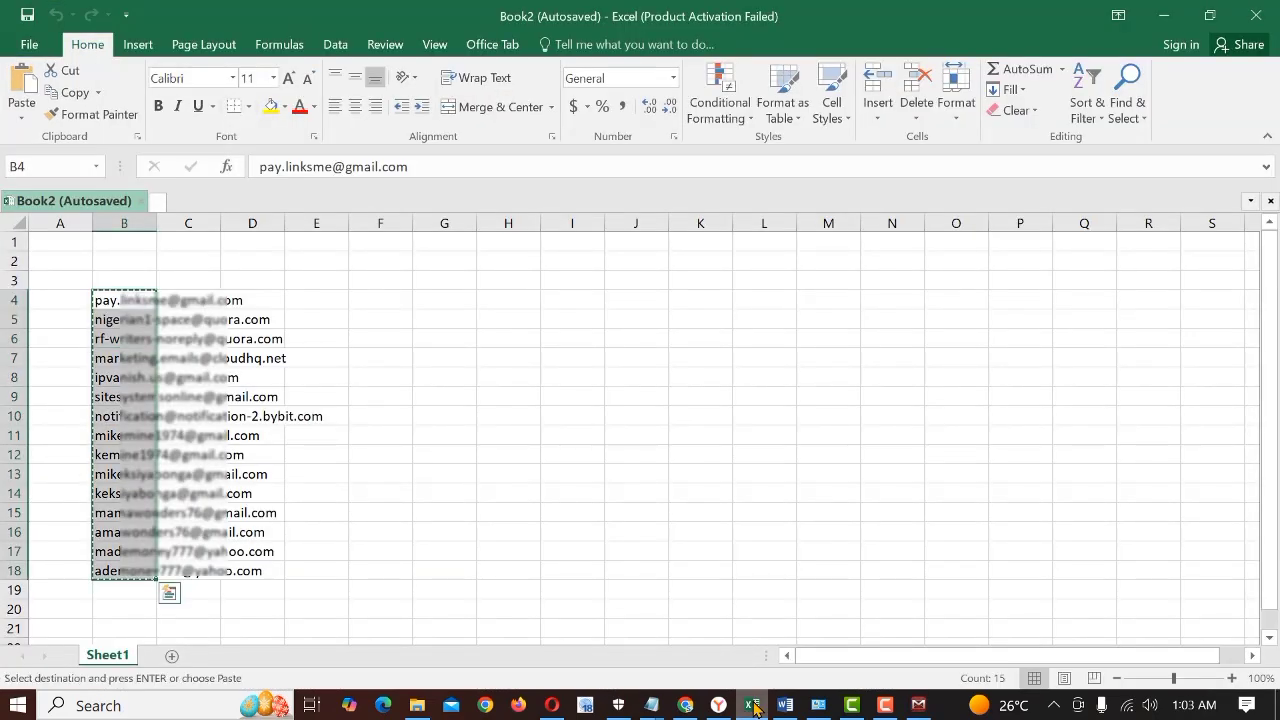
pyautogui.hotkey('alt', 'Tab')
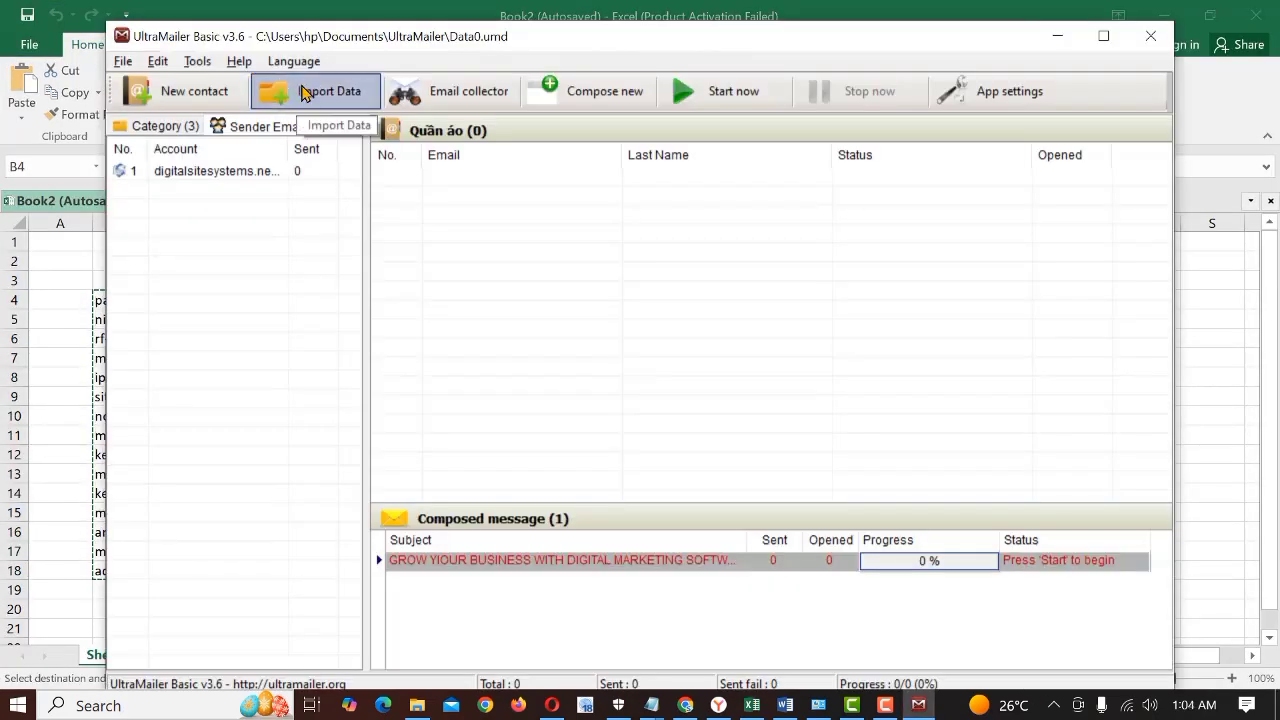
pyautogui.click(302, 92)
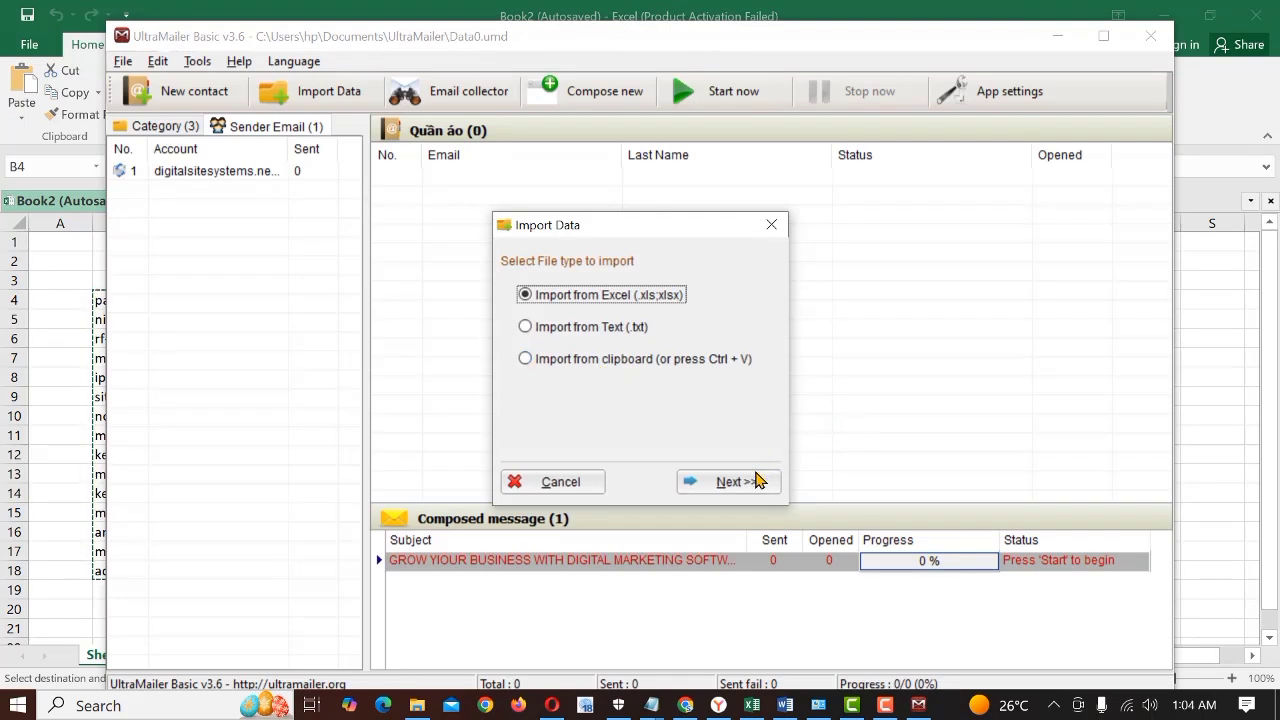
pyautogui.click(662, 363)
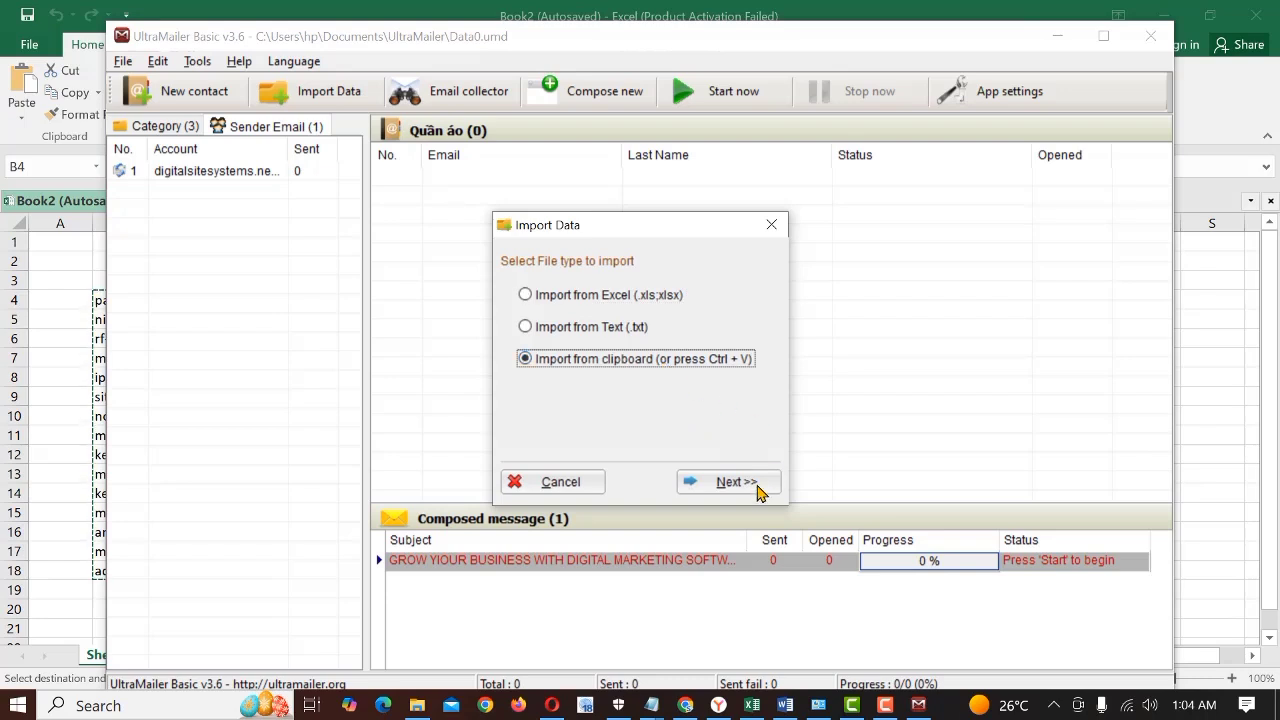
pyautogui.click(737, 483)
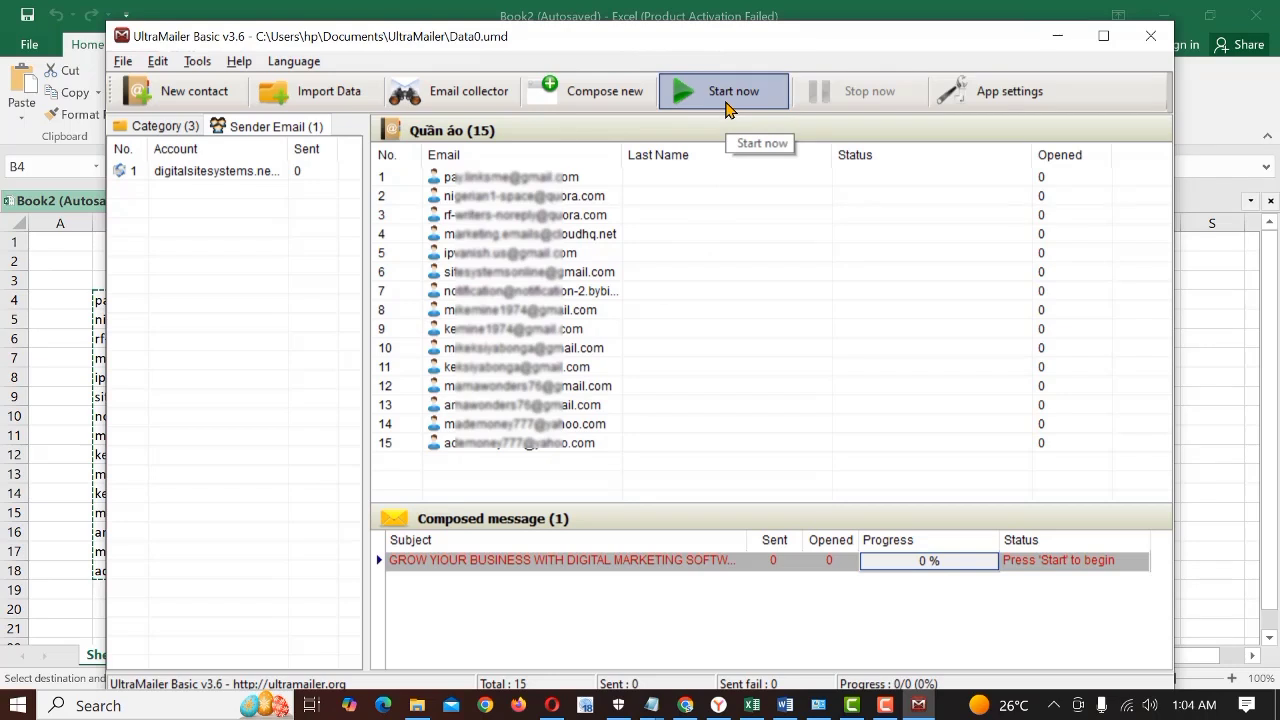
# Start sending the composed message to the imported contacts and close the notice once sending ends.
pyautogui.click(733, 100)
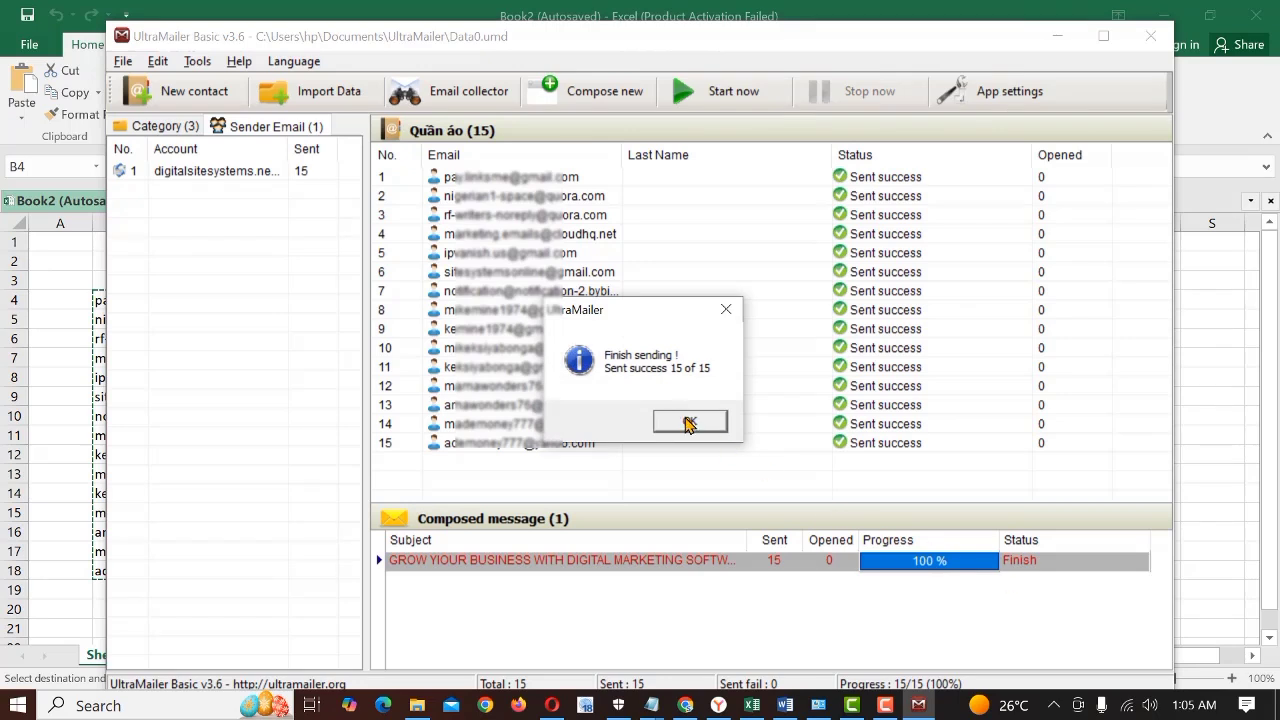
pyautogui.click(689, 422)
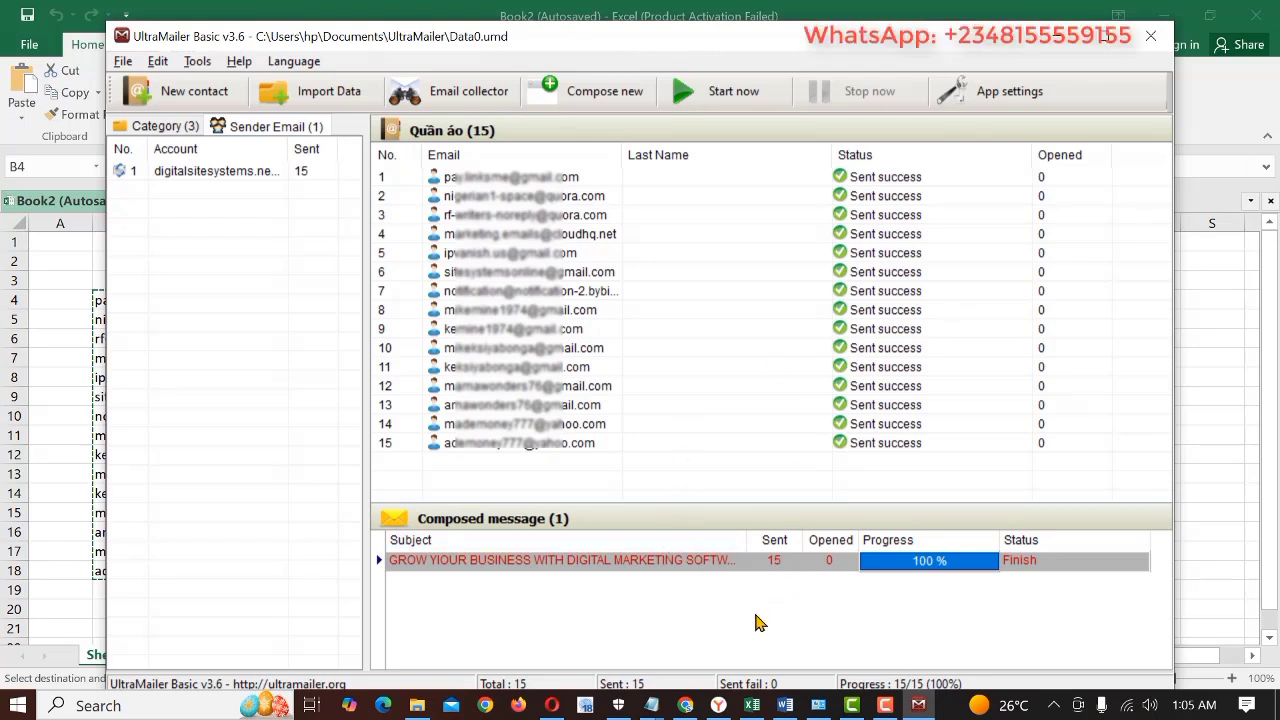
# Switch to Gmail in Chrome, reload the Promotions inbox, open the sent marketing e-mail to check its content, and return to UltraMailer.
pyautogui.click(686, 704)
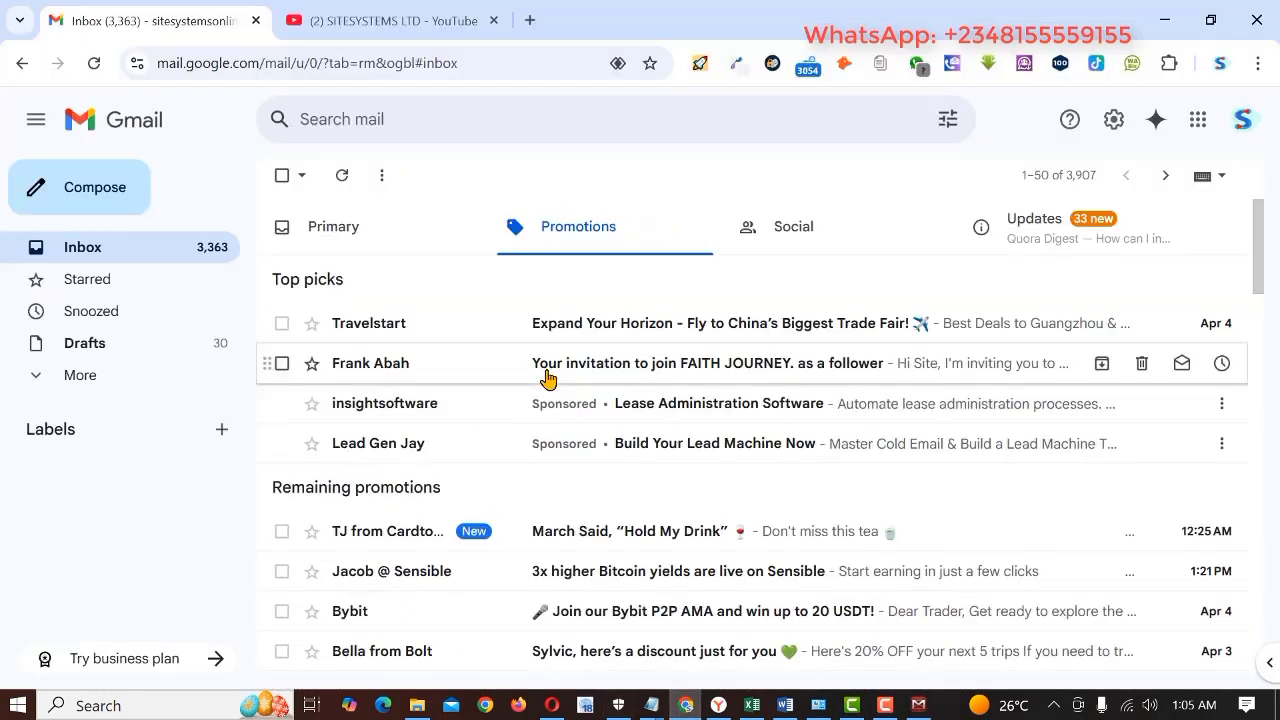
pyautogui.press('F5')
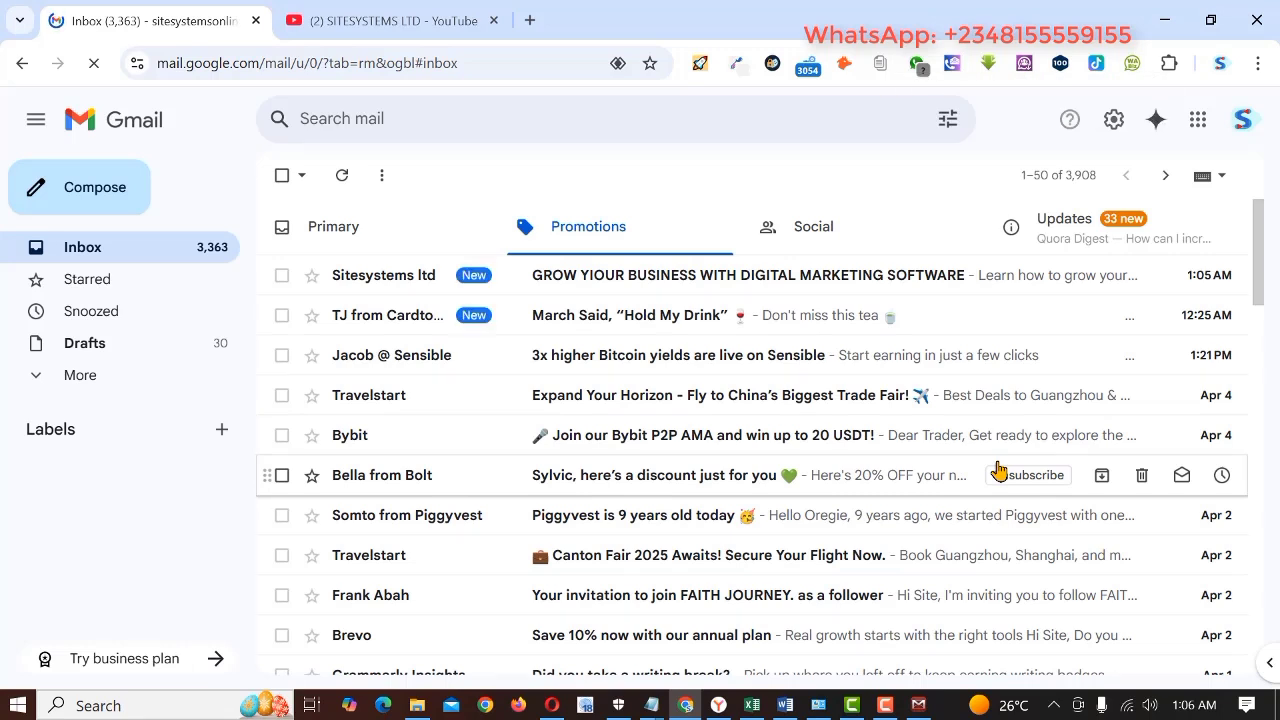
pyautogui.click(842, 277)
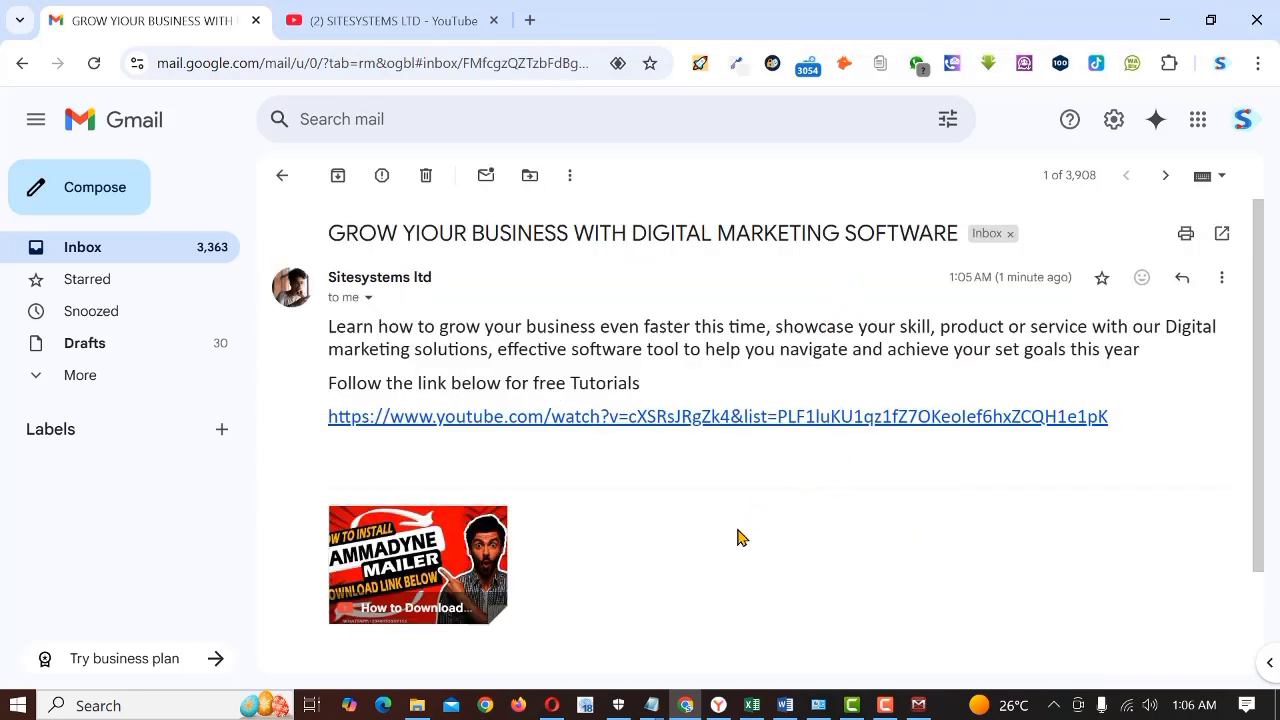
pyautogui.click(918, 705)
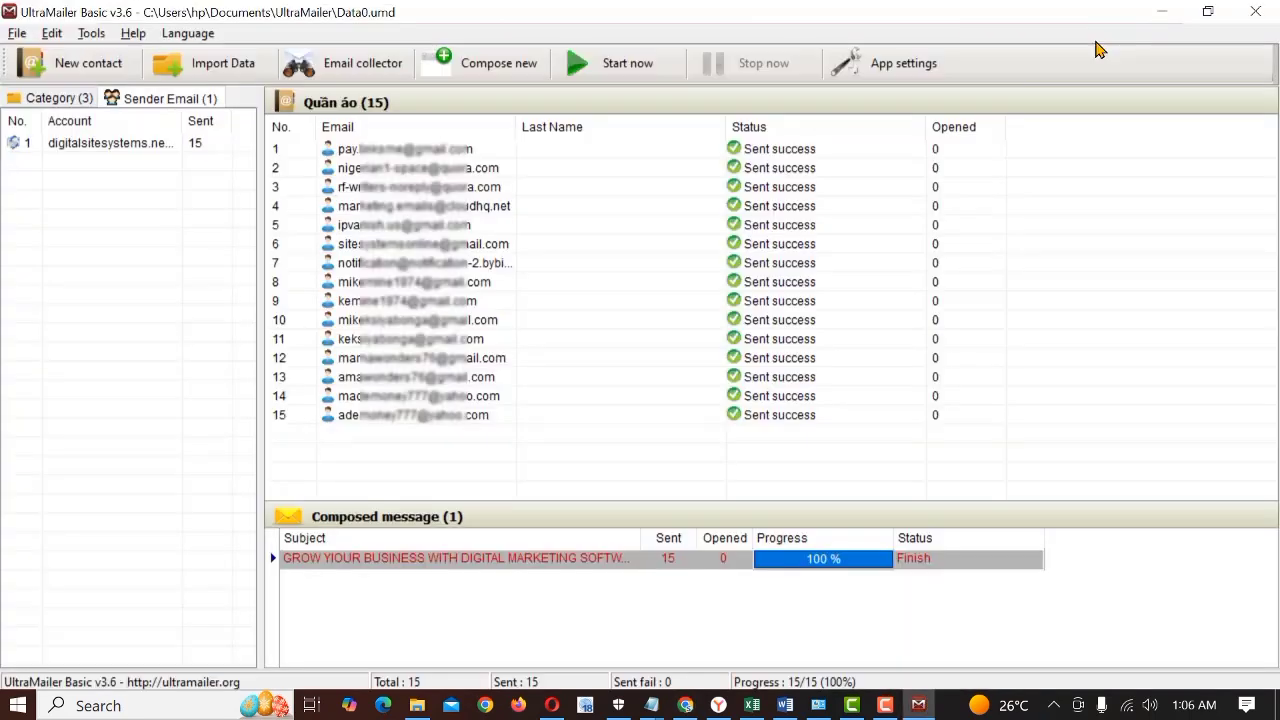